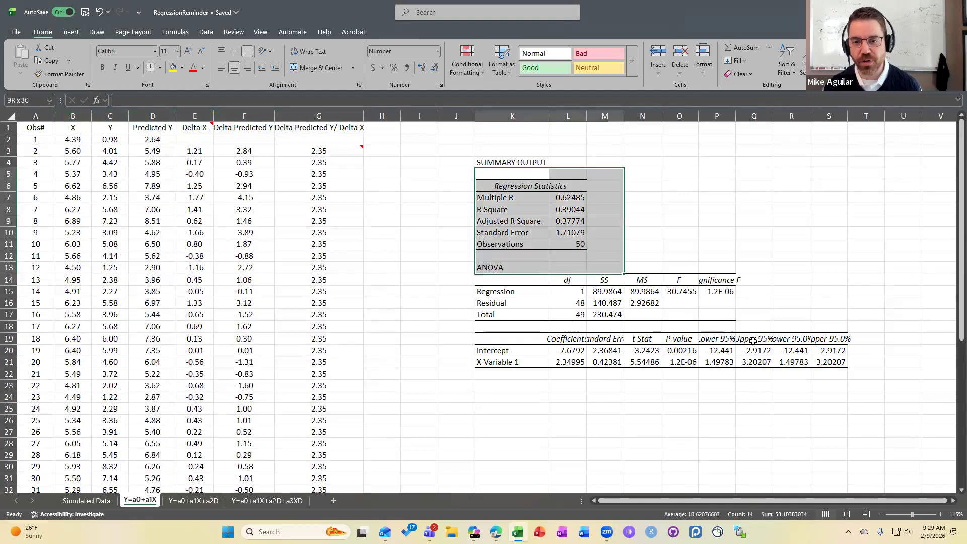
Step: Add a new worksheet and copy the Obs#, X and Y columns from the Y=a0+a1X sheet into it
left_click(799, 393)
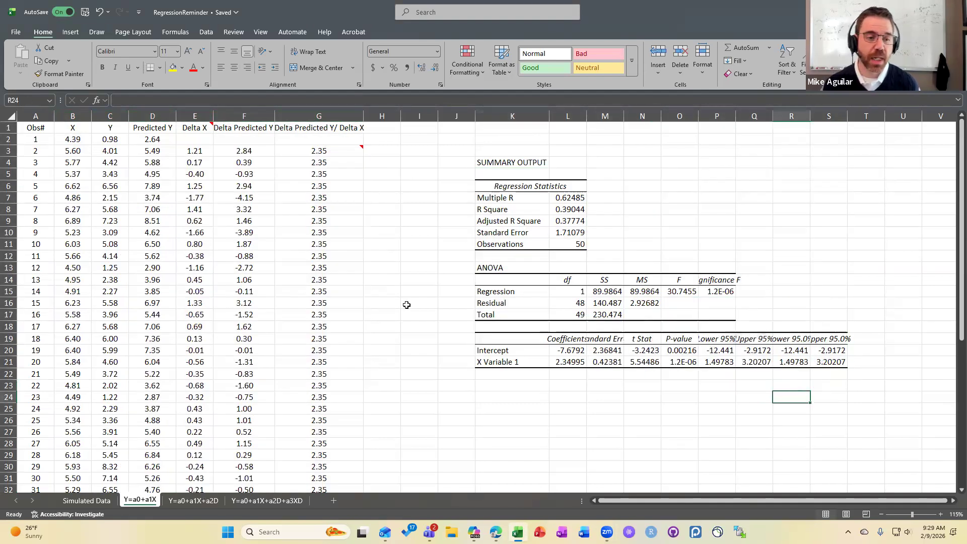
left_click(333, 501)
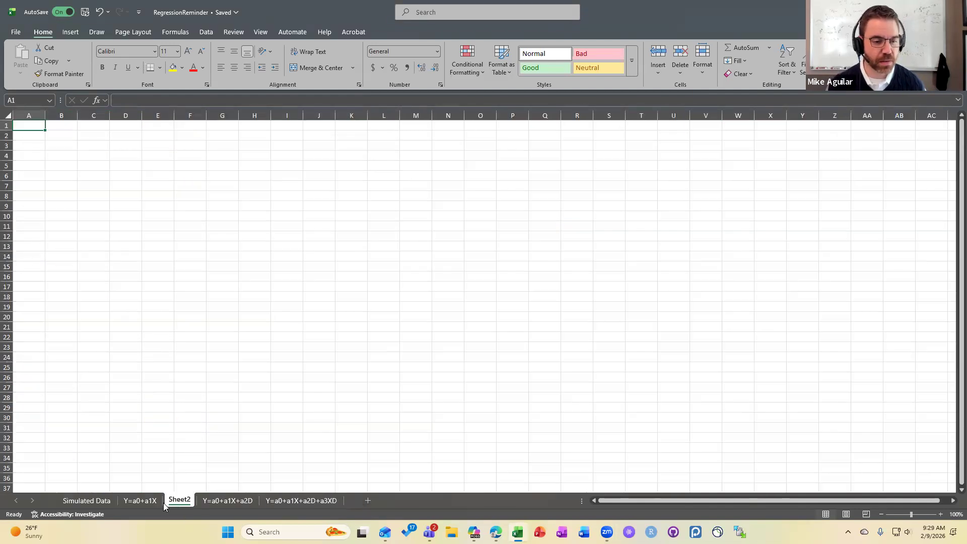
left_click(151, 502)
left_click_drag(35, 116, 129, 216)
key("ctrl+c")
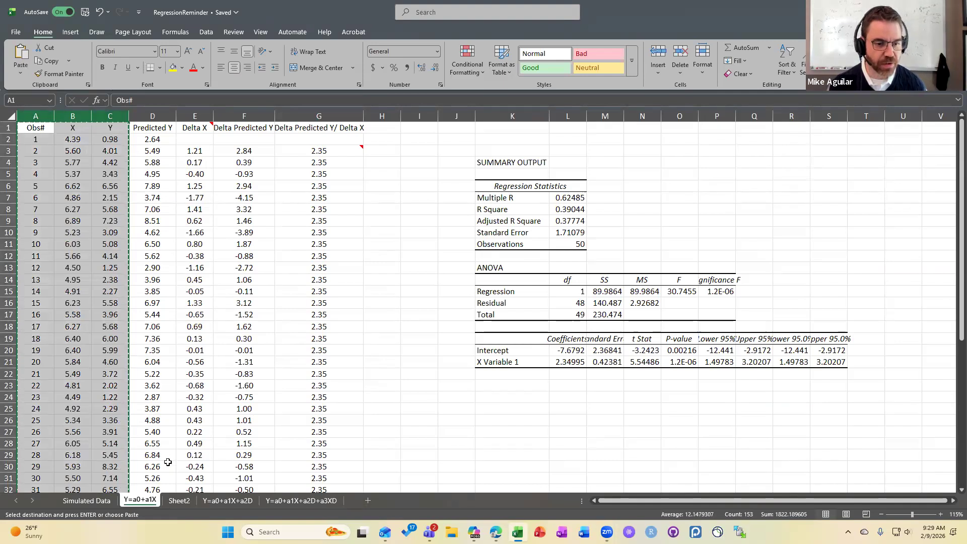
left_click(177, 502)
key("ctrl+v")
left_click(91, 157)
scroll(110, 184, "up", 5, "ctrl")
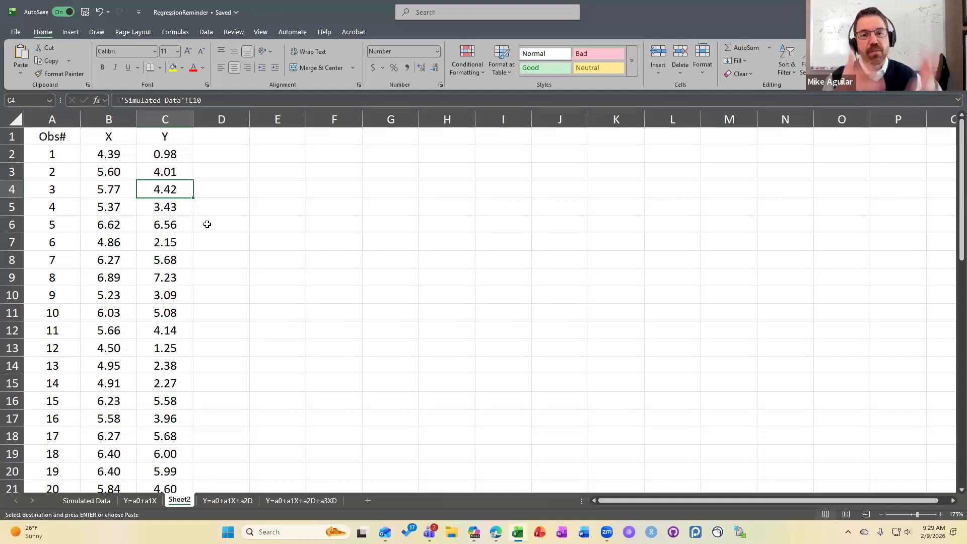
Step: Check the extent of the pasted observations and the first X and Y values on the new sheet
left_click(77, 190)
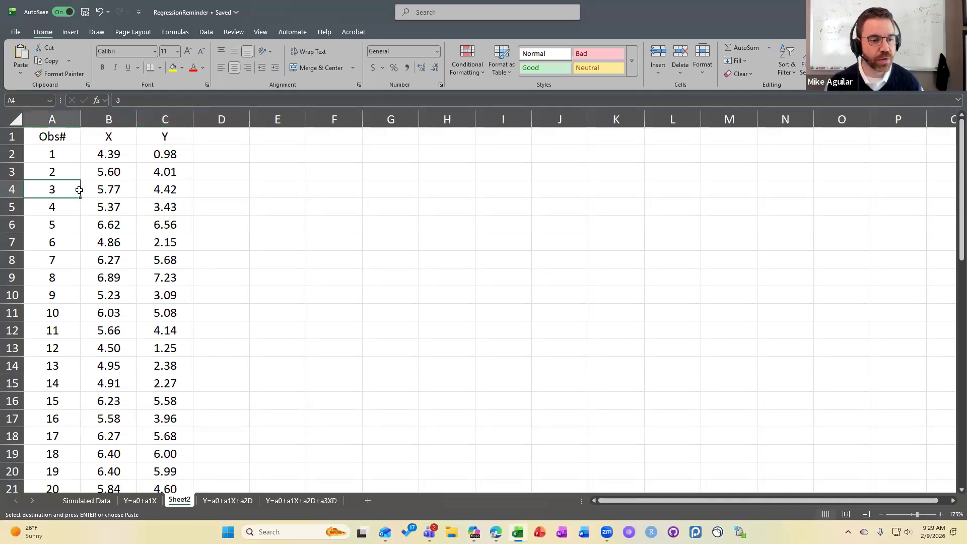
key("ctrl+Down")
key("ctrl+Up")
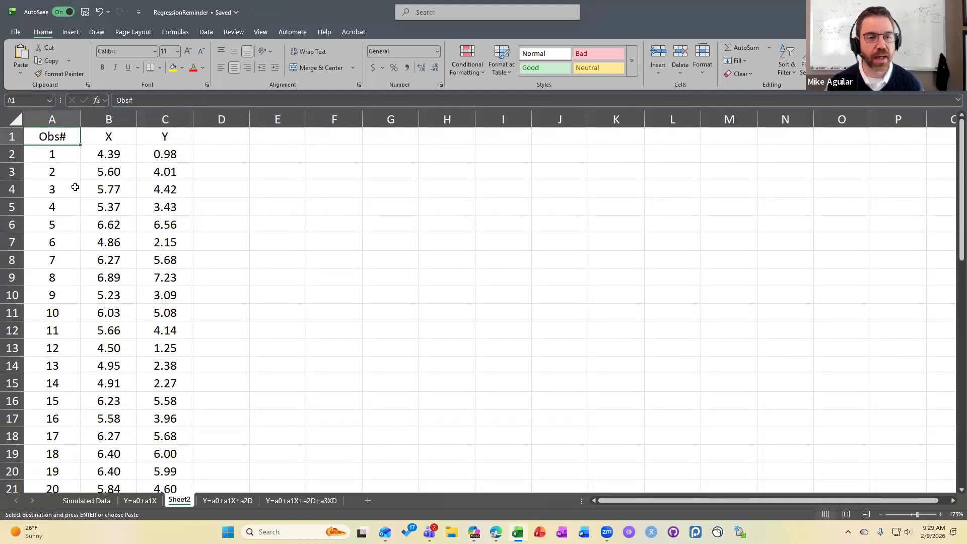
left_click(112, 156)
left_click(143, 160)
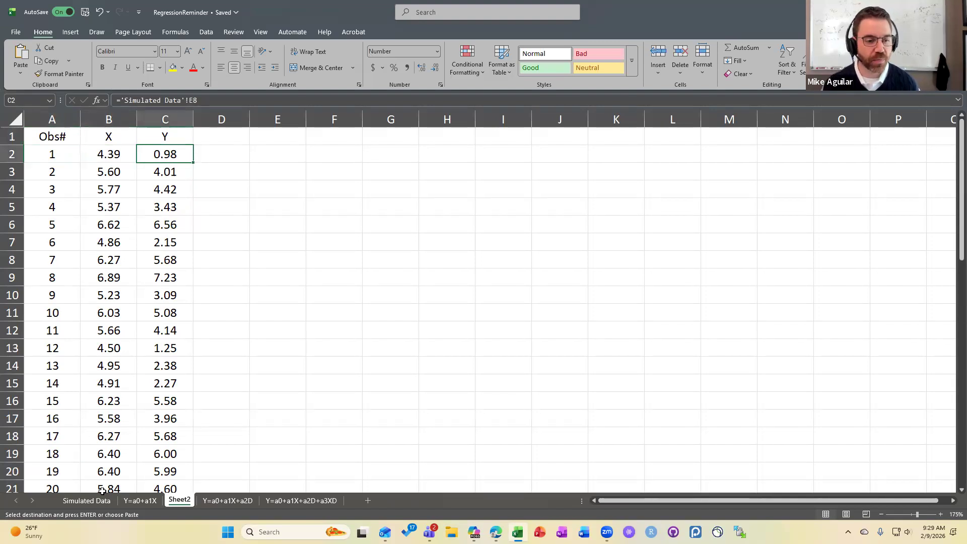
Step: Examine the alpha0 to alpha3 coefficients and the eps and X columns on the Simulated Data sheet
left_click(86, 500)
scroll(145, 330, "up", 5)
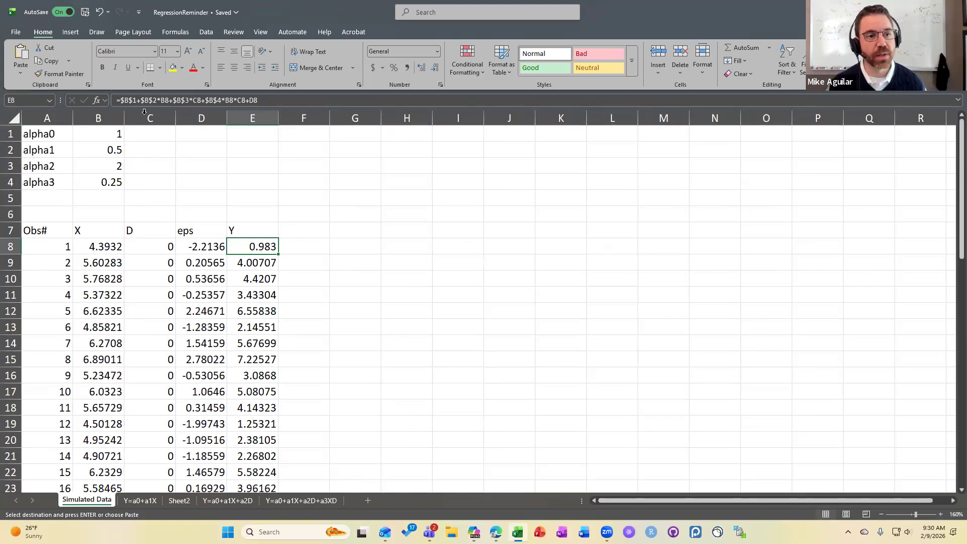
left_click_drag(151, 108, 165, 153)
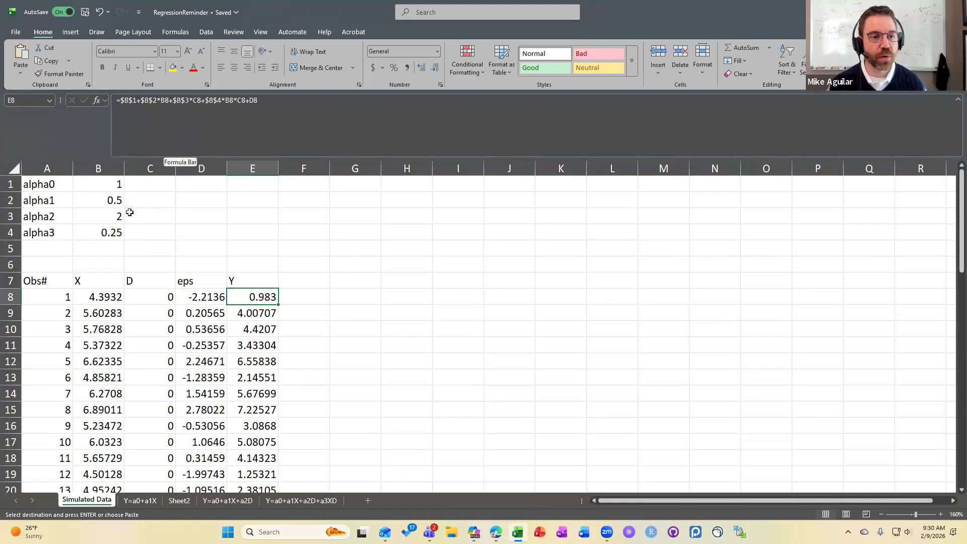
left_click_drag(109, 183, 116, 233)
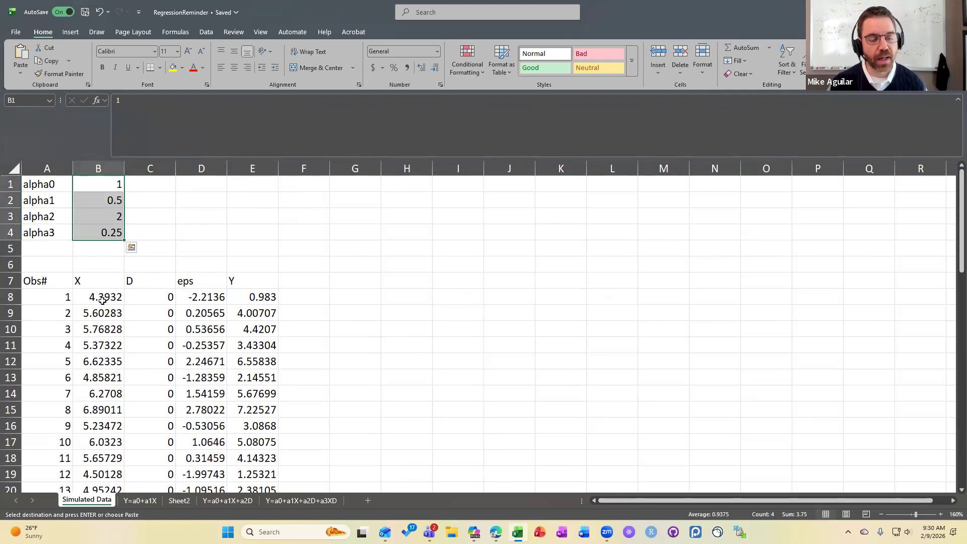
left_click(194, 293)
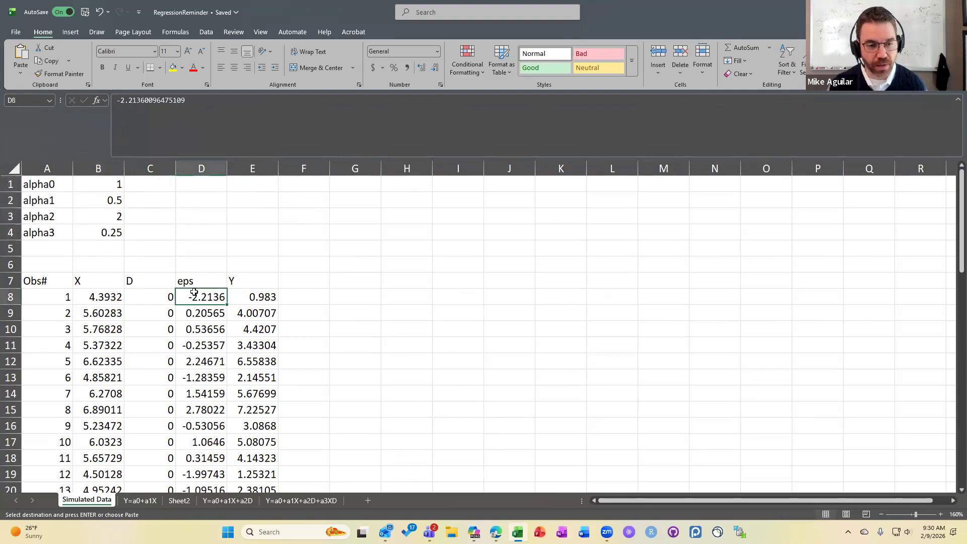
key("ctrl+Down")
key("ctrl+Up")
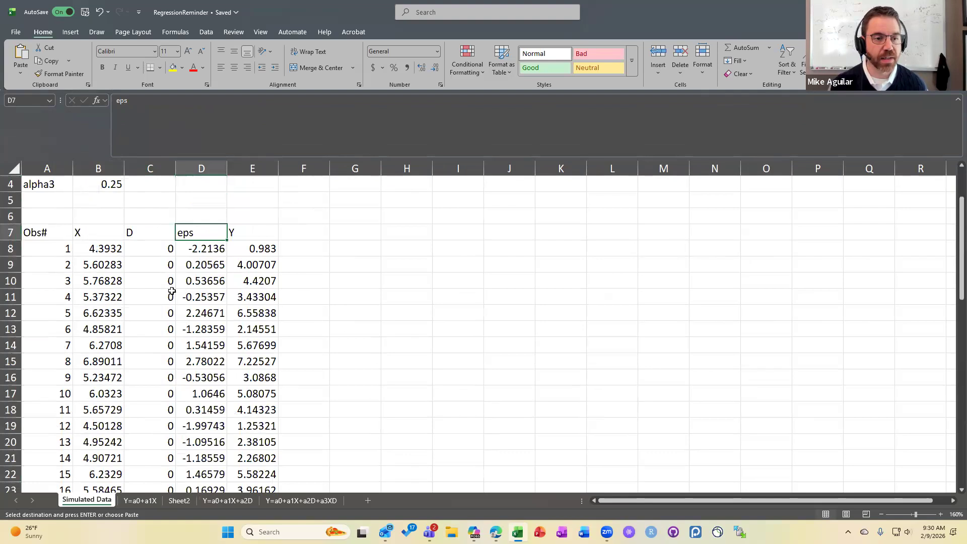
left_click(104, 300)
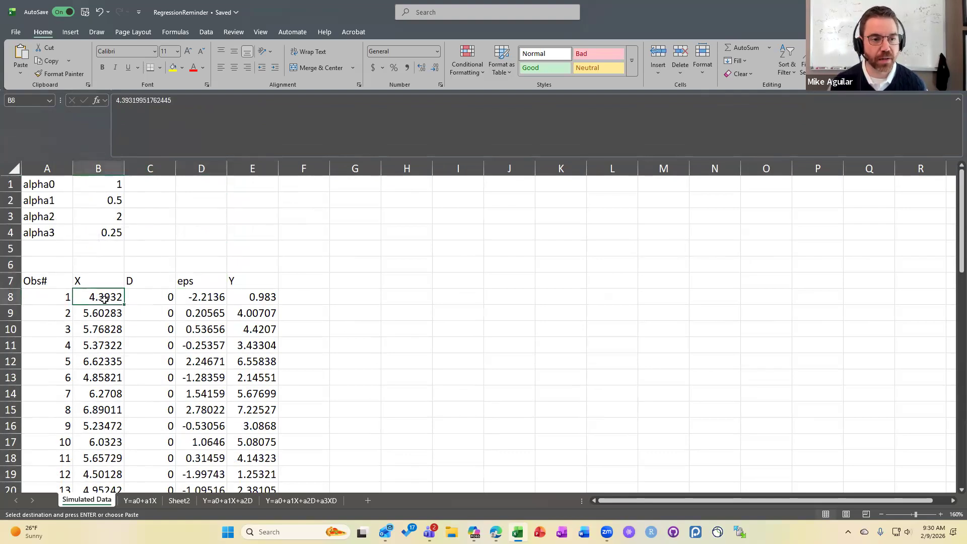
key("ctrl+Down")
key("ctrl+Up")
Step: Examine the values down the D column and the formula that generates the first Y observation
left_click(168, 203)
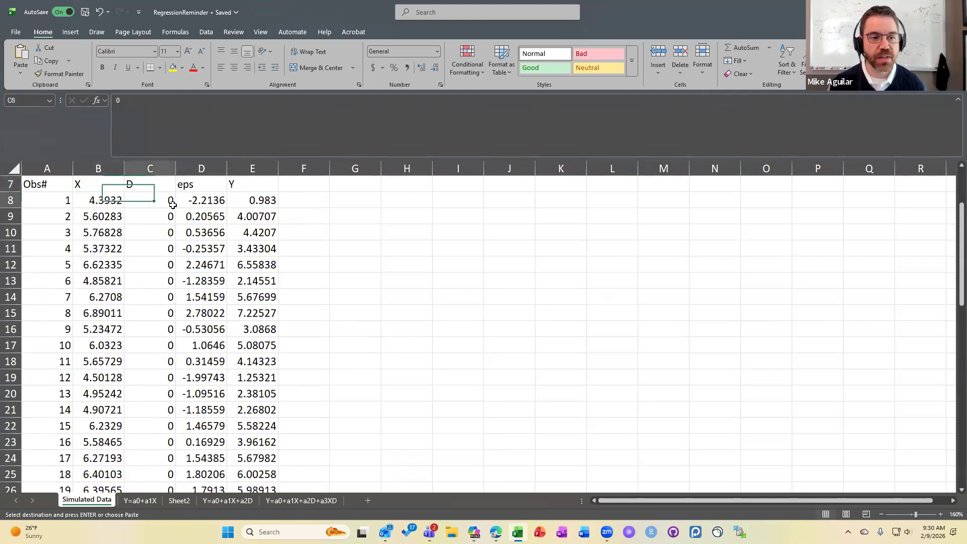
left_click(242, 151)
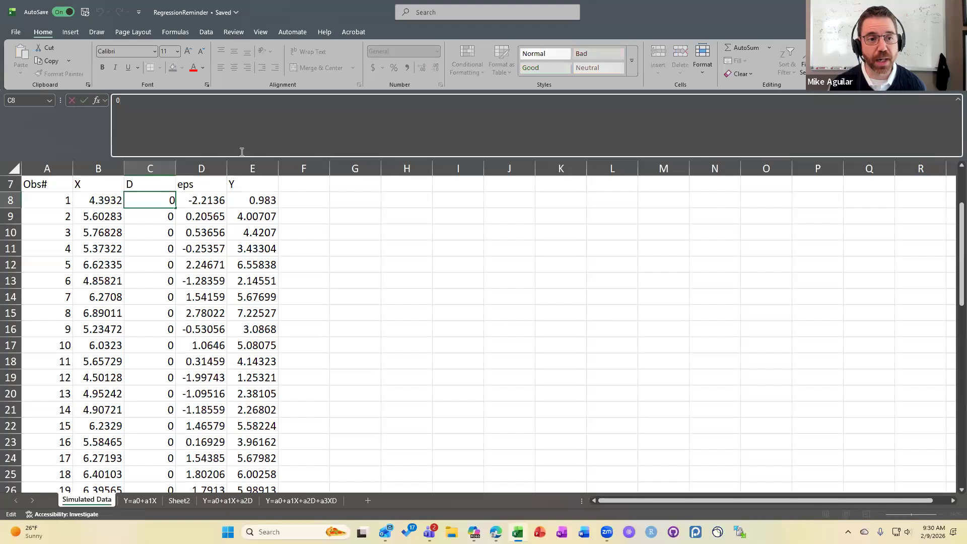
left_click_drag(244, 160, 244, 108)
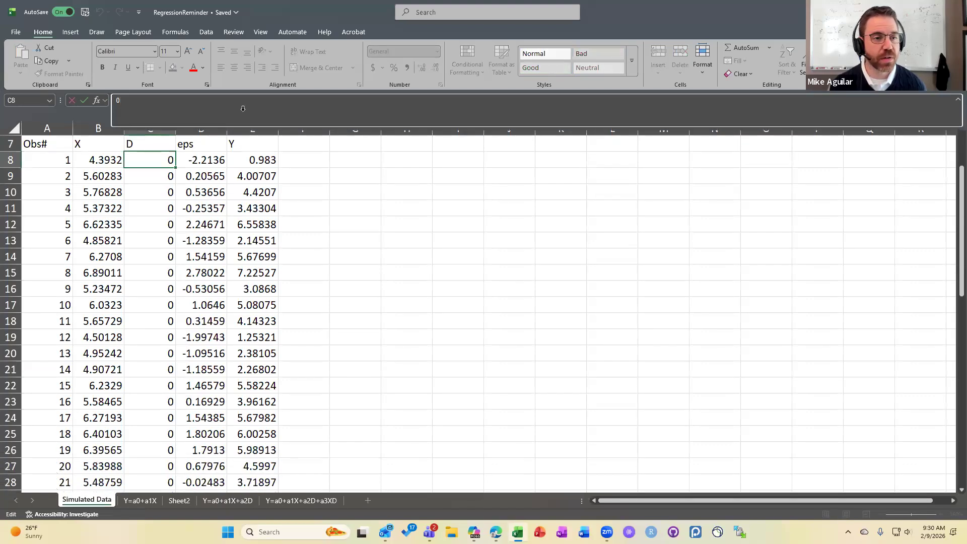
scroll(159, 221, "down", 2)
scroll(161, 221, "down", 7)
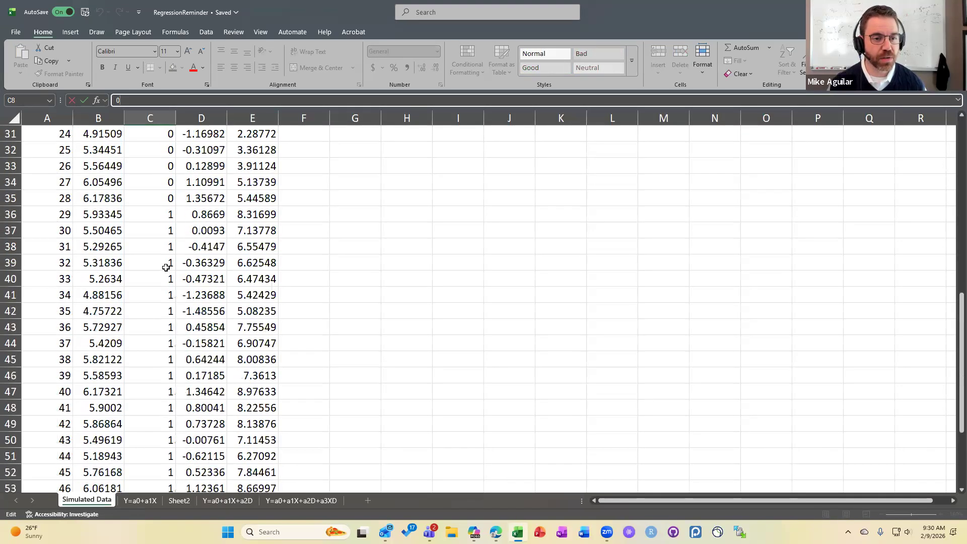
left_click(161, 169)
left_click_drag(171, 331, 170, 375)
scroll(267, 203, "up", 11)
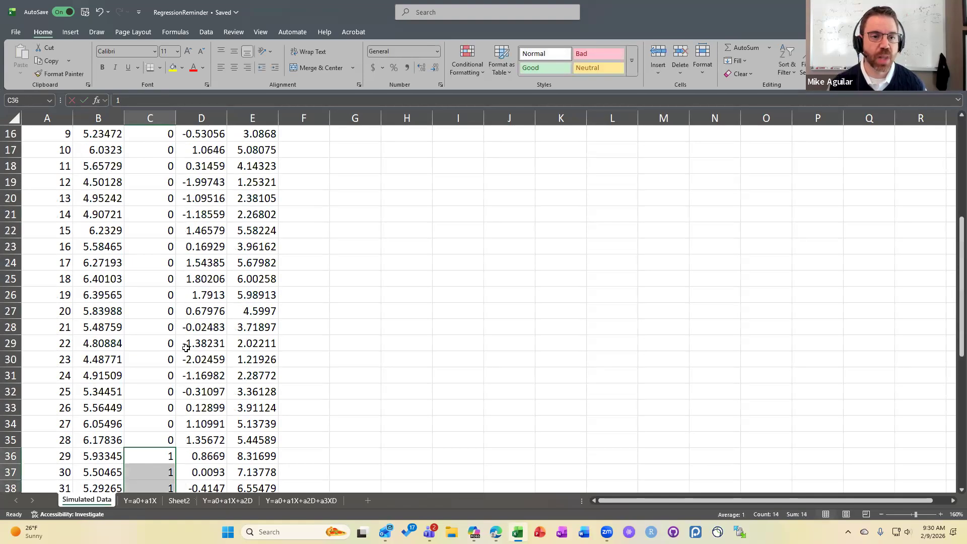
double_click(273, 249)
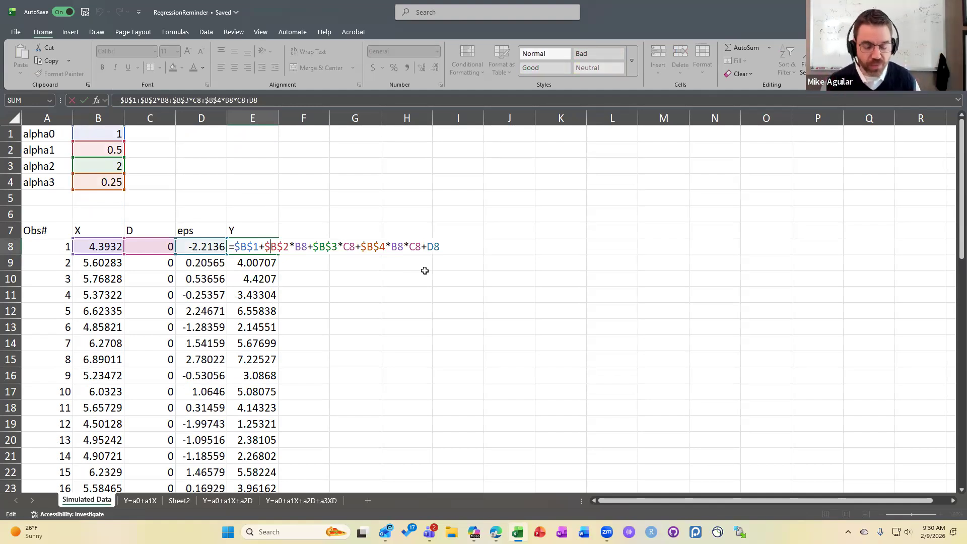
key("Escape")
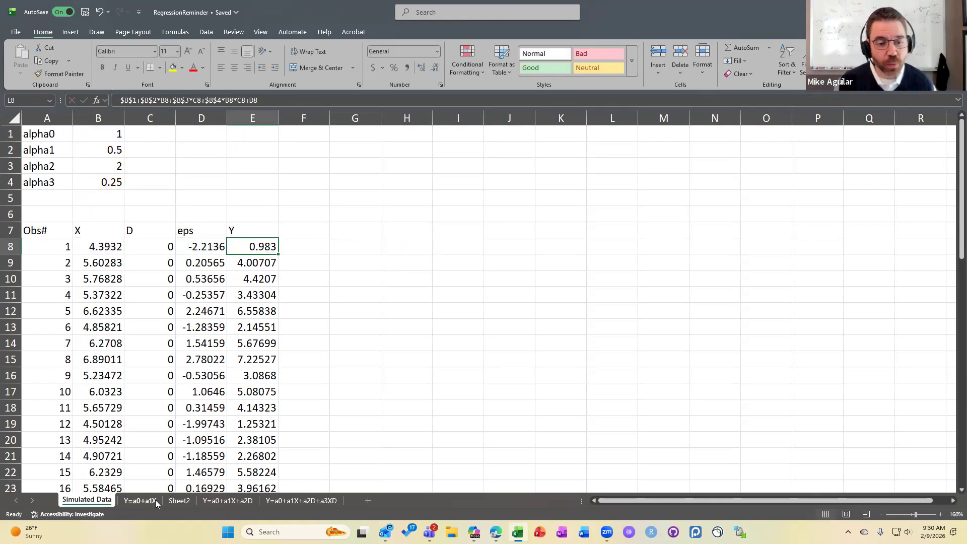
Step: Regress Y on X in cell F2 of Sheet2 with the formula =LINEST(C2:C51,B2:B51)
left_click(179, 501)
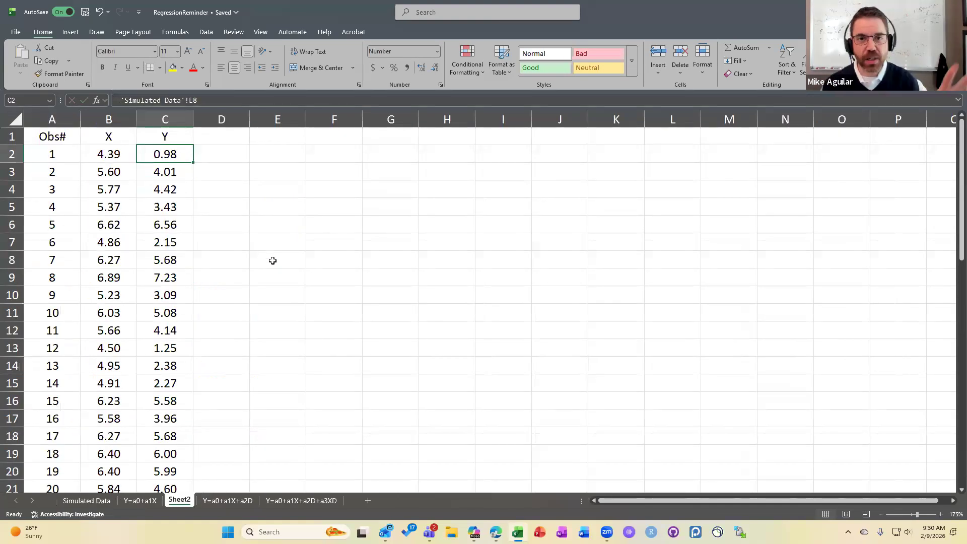
left_click(287, 164)
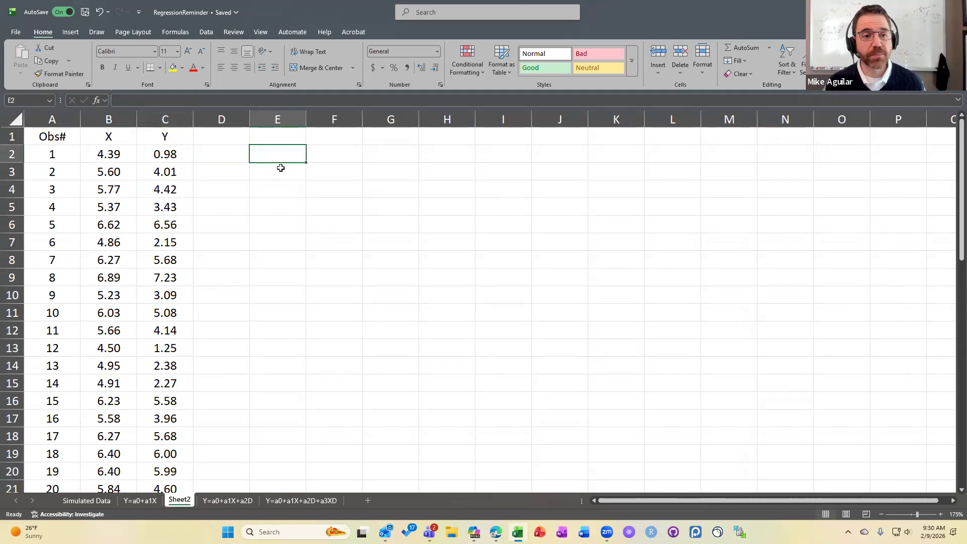
left_click(333, 147)
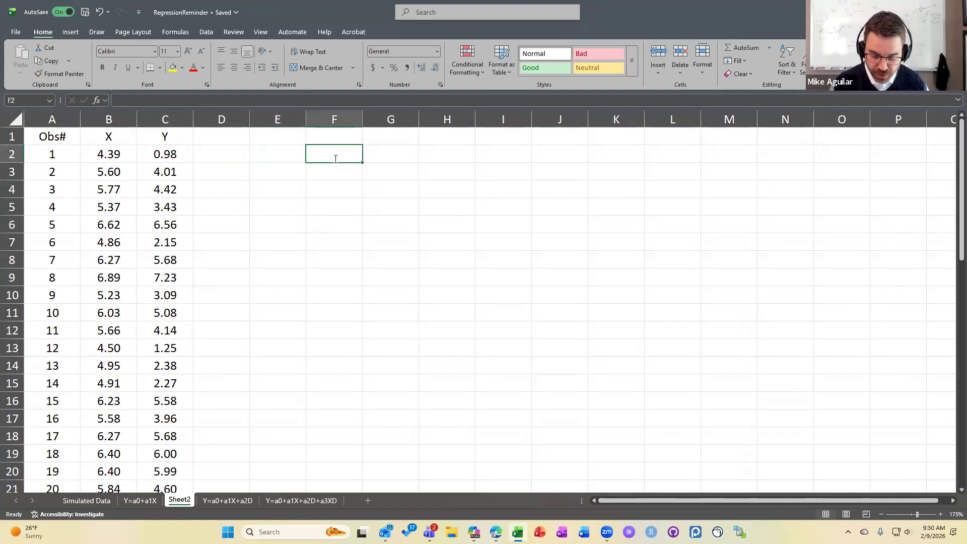
type("=linest(")
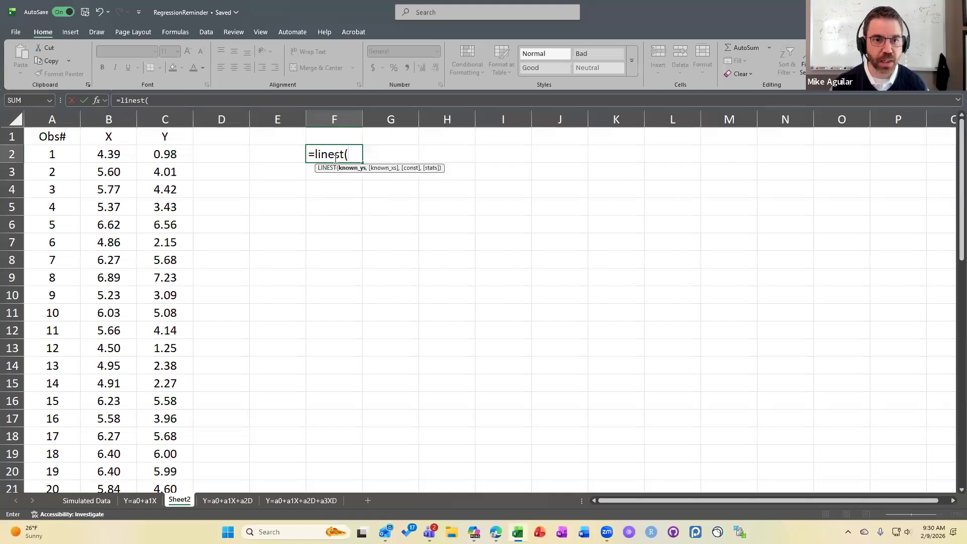
left_click(170, 158)
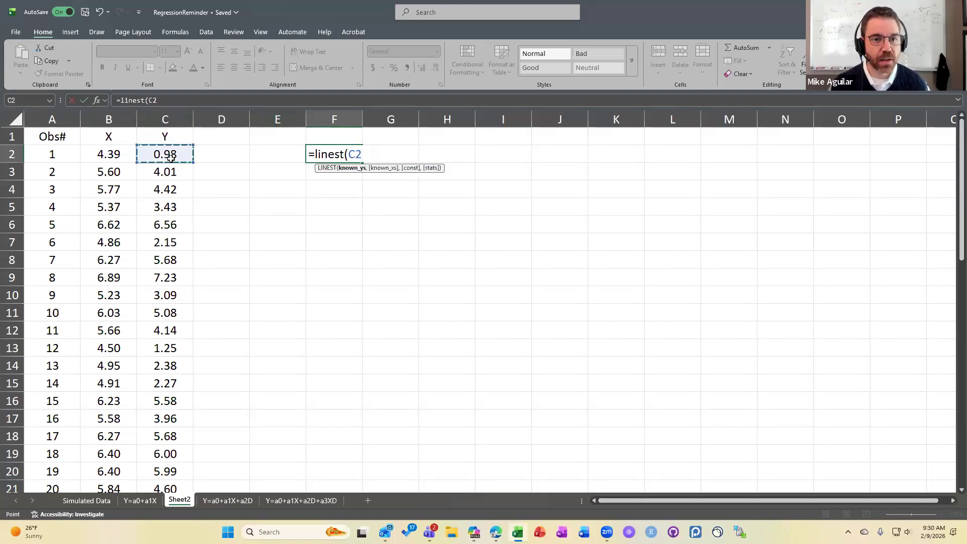
key("ctrl+shift+Down")
scroll(166, 157, "up", 10)
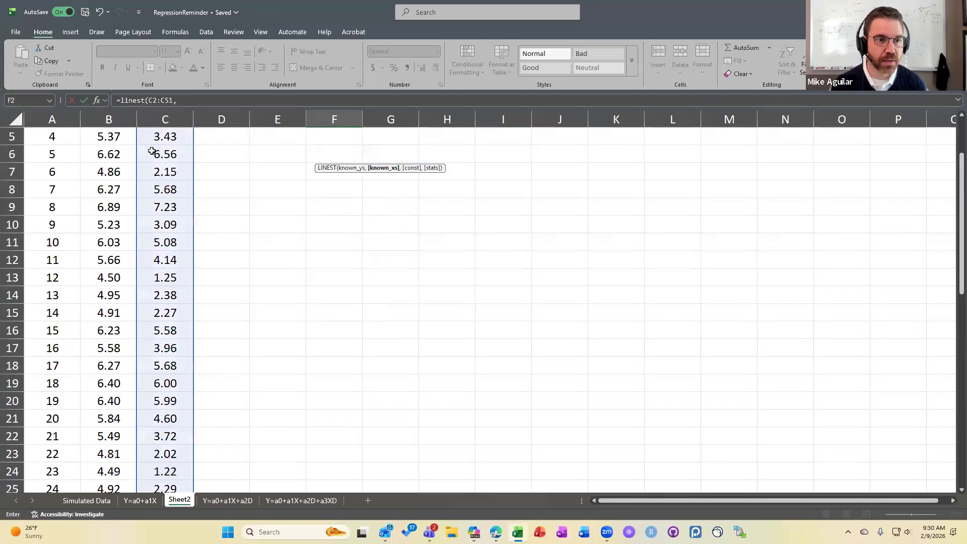
type(",")
left_click(126, 152)
key("ctrl+shift+Down")
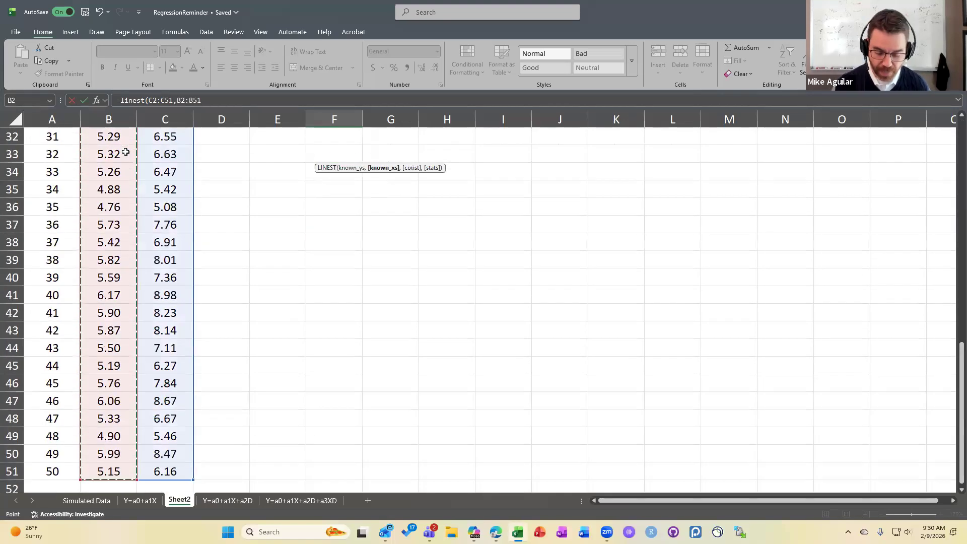
type(")")
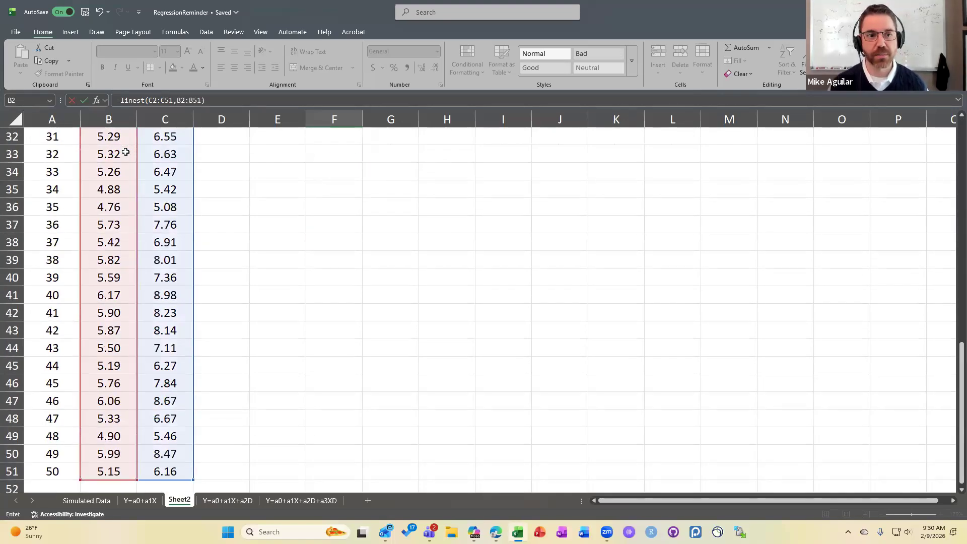
scroll(121, 152, "up", 10)
key("Return")
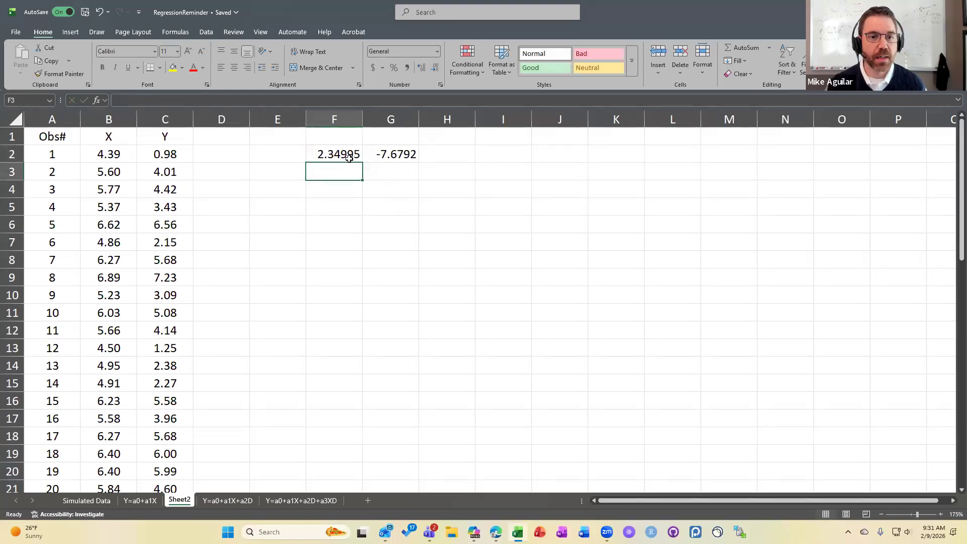
Step: Compare the LINEST estimates on Sheet2 with the true alpha coefficients on the Simulated Data sheet
left_click(348, 154)
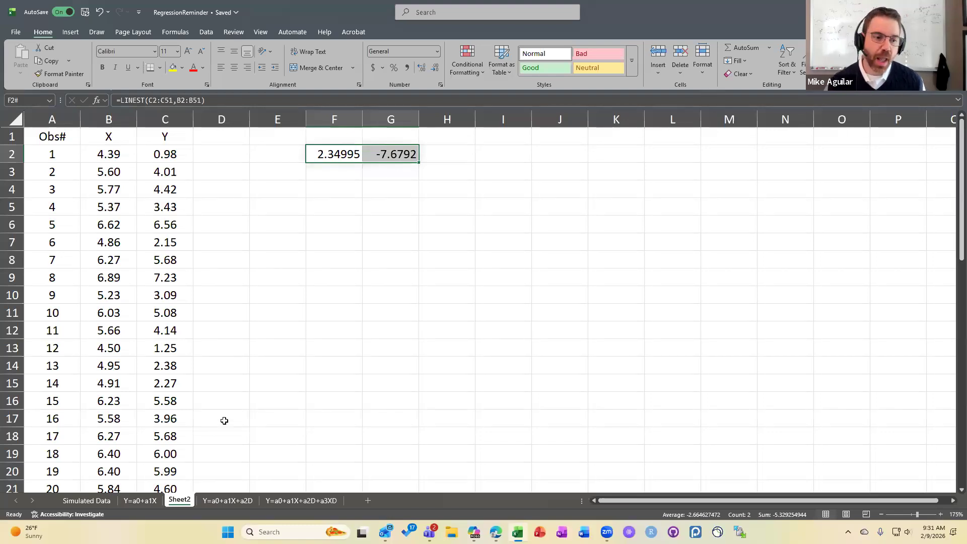
left_click(96, 500)
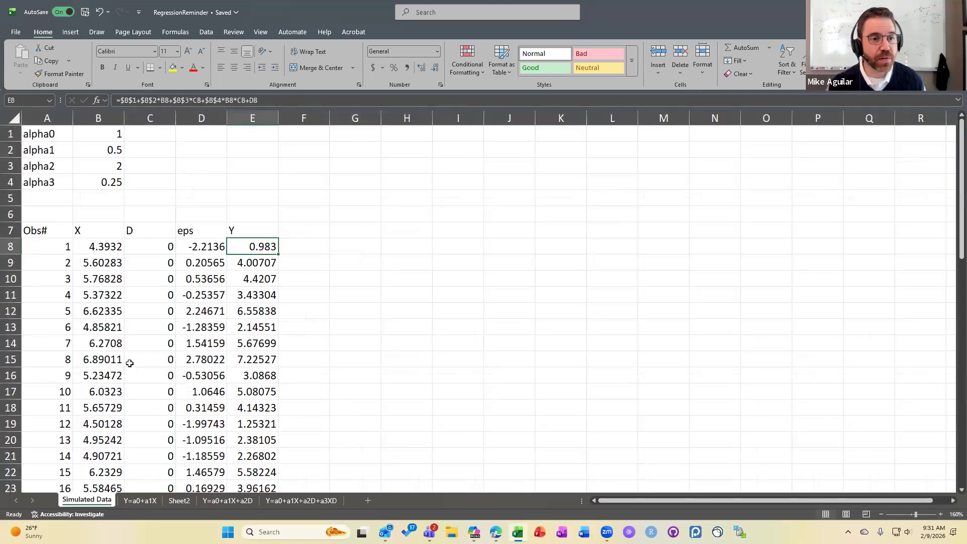
left_click(110, 130)
left_click(107, 150)
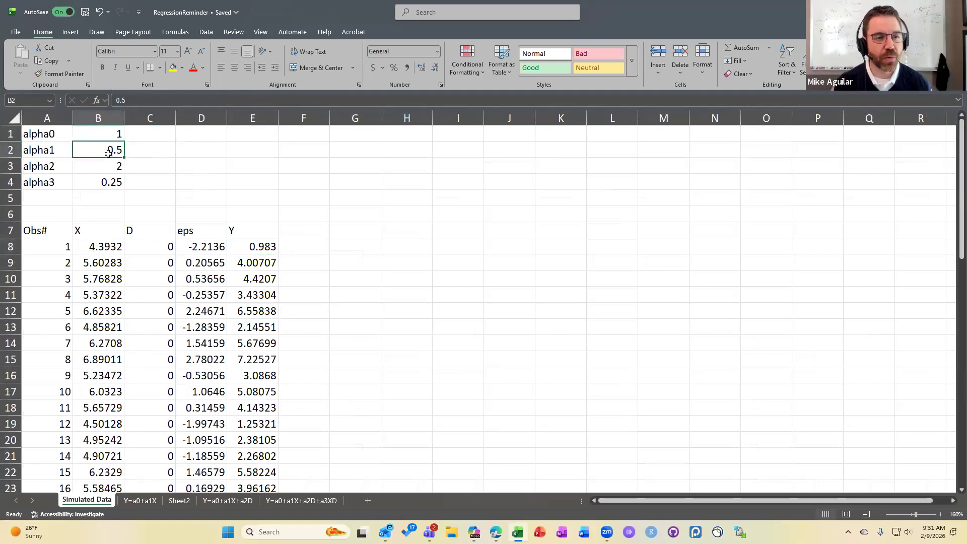
left_click_drag(56, 167, 86, 183)
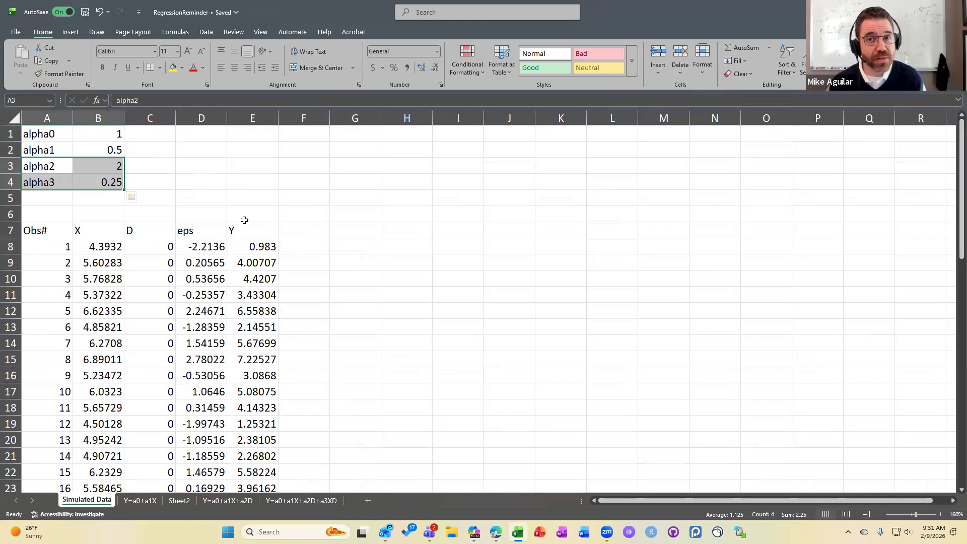
left_click_drag(114, 134, 112, 183)
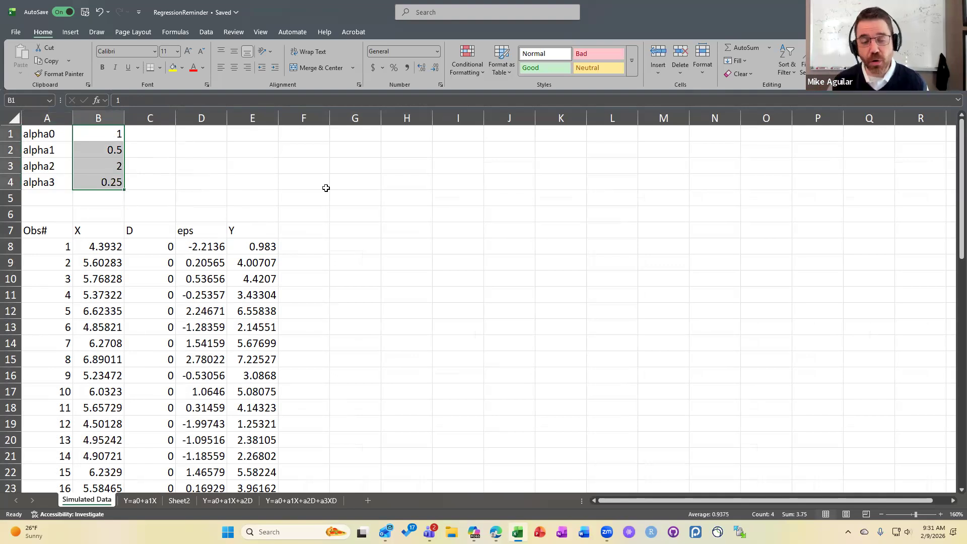
left_click(186, 502)
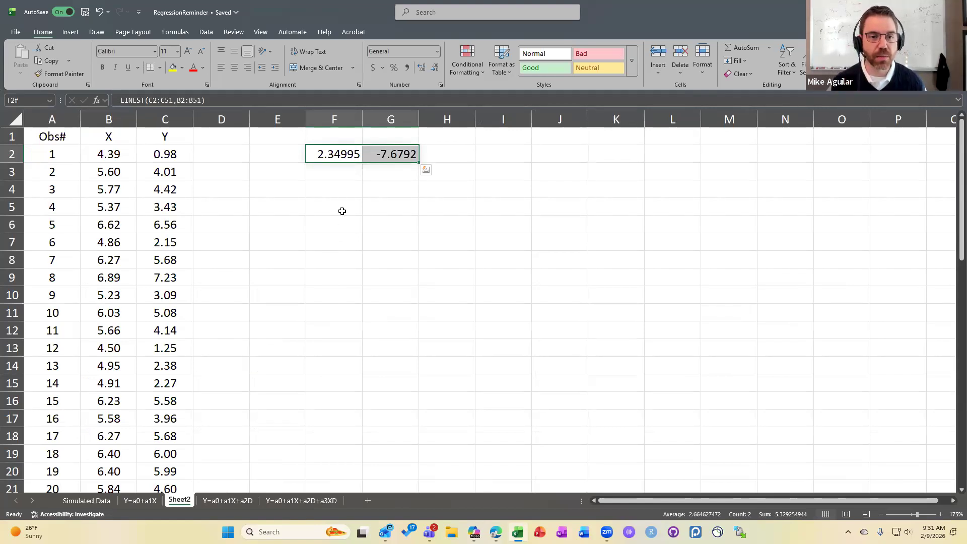
Step: Check in the Excel add-ins list that the Analysis ToolPak is enabled, and leave the list unchanged
left_click(341, 190)
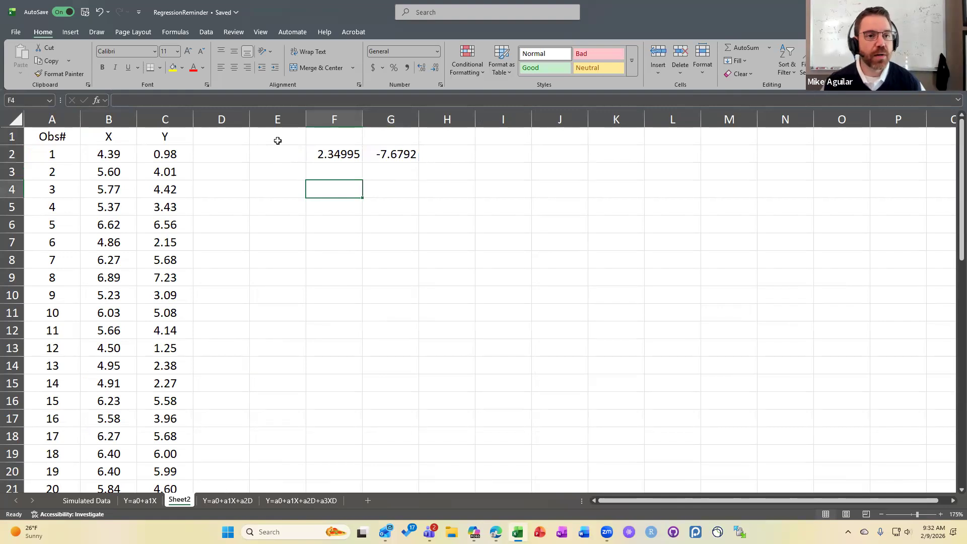
left_click(206, 32)
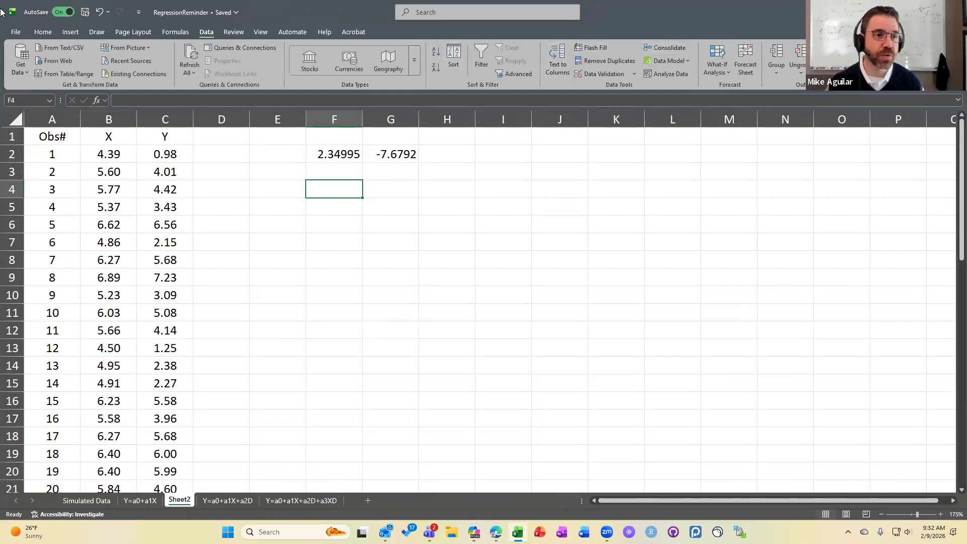
left_click(18, 31)
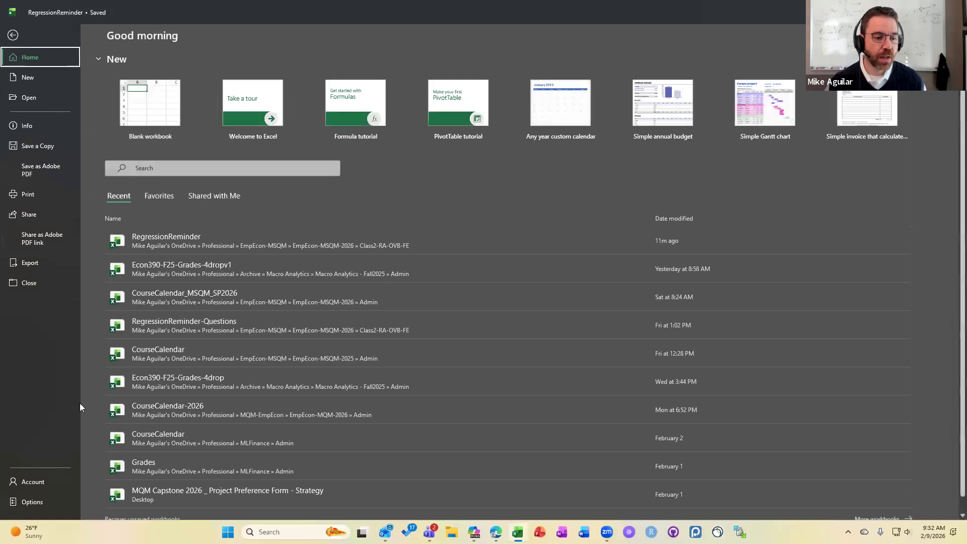
left_click(33, 501)
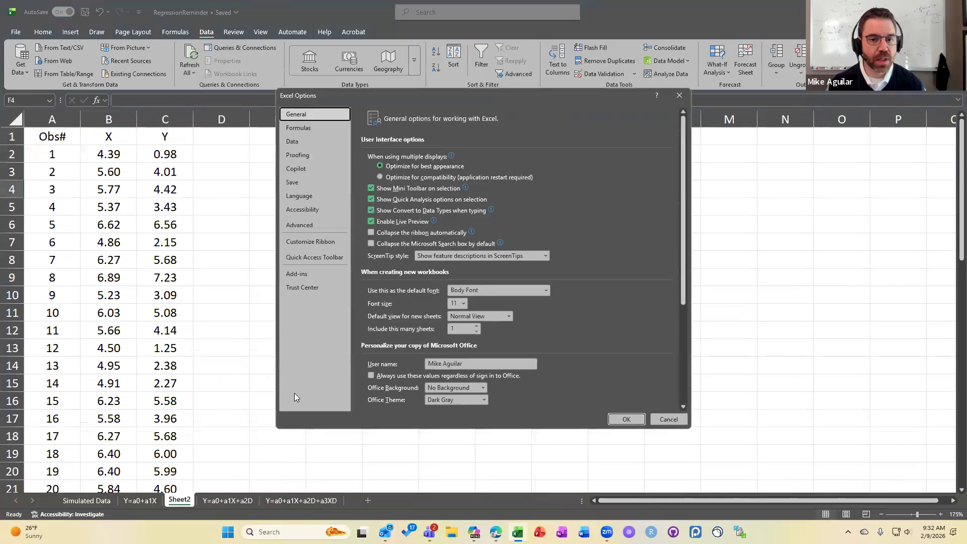
left_click(296, 273)
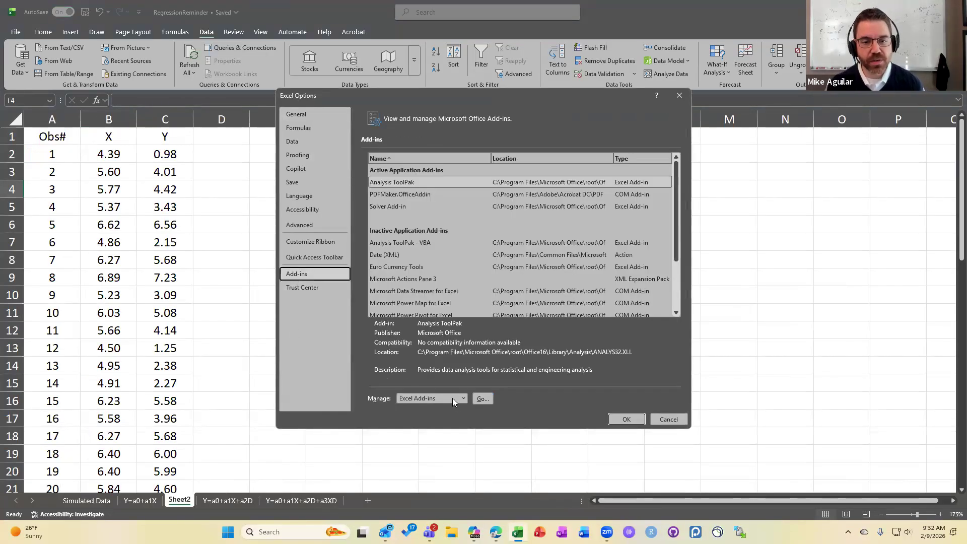
left_click(482, 399)
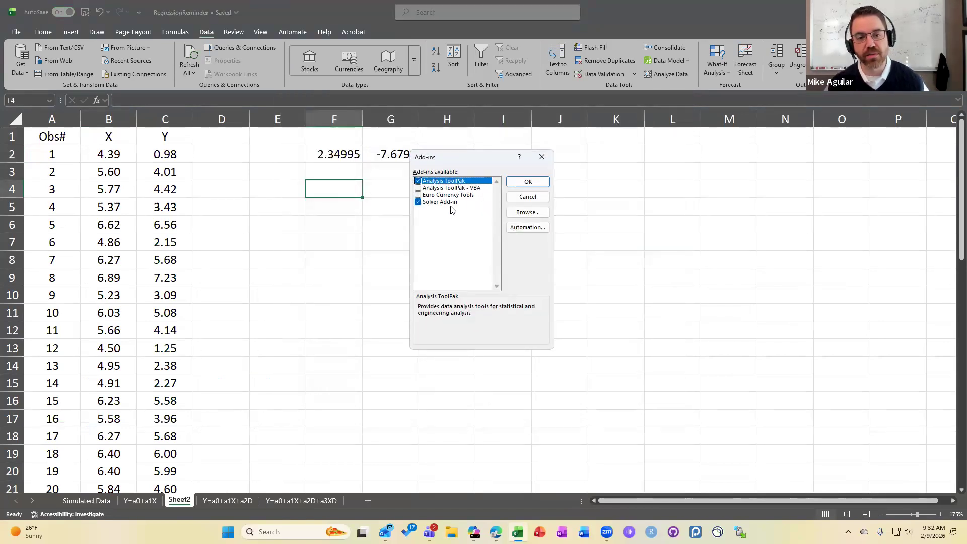
left_click(526, 197)
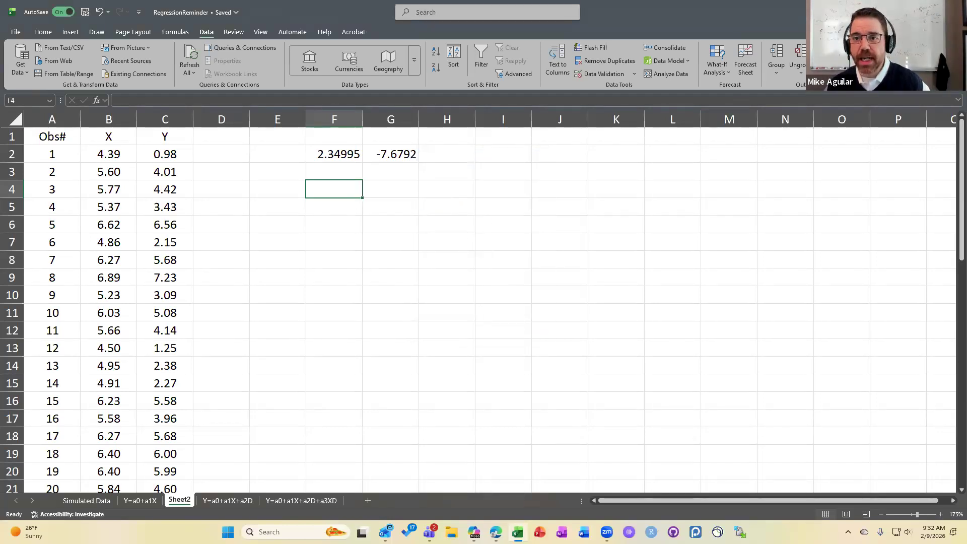
Step: Start a Regression from the Data Analysis tools with C2:C51 as the Y input range
left_click(885, 48)
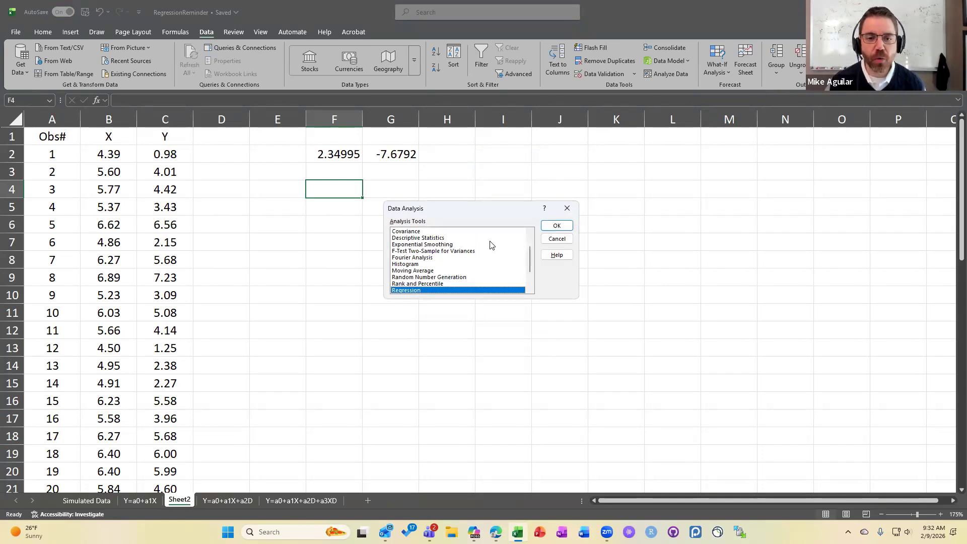
scroll(491, 244, "up", 2)
scroll(443, 239, "down", 3)
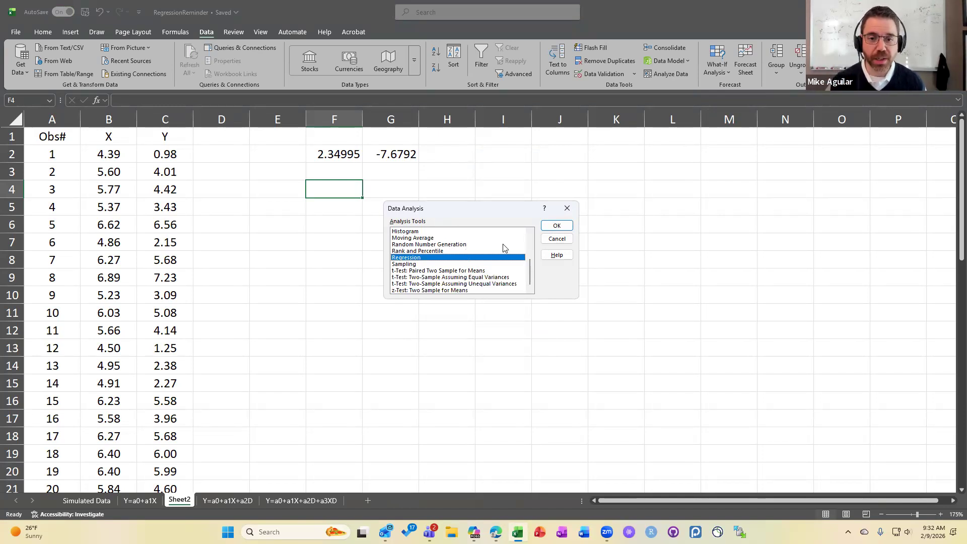
left_click(558, 226)
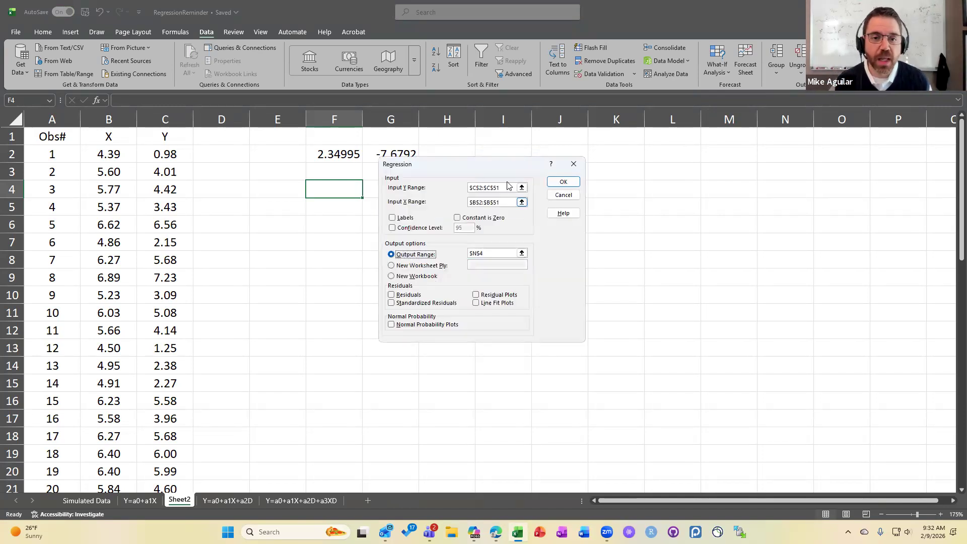
left_click_drag(518, 173, 581, 202)
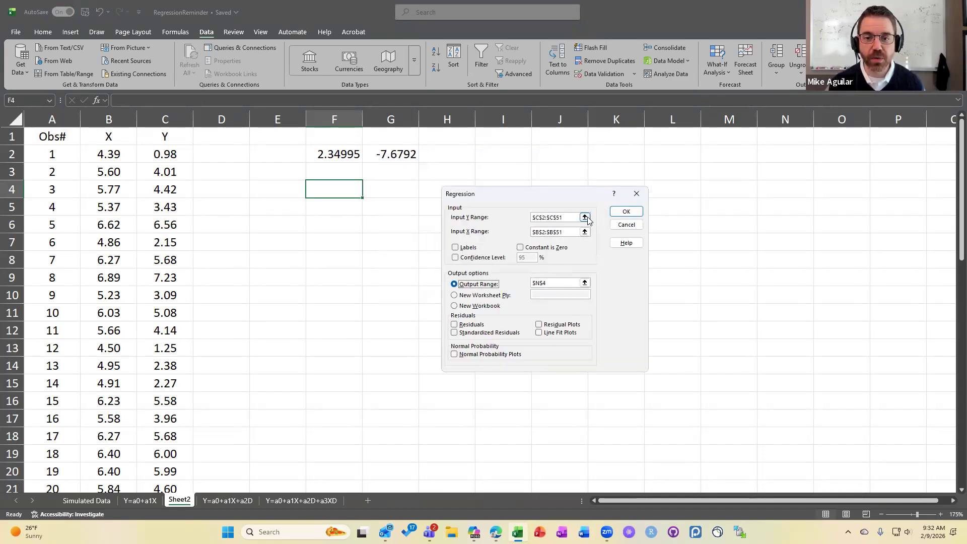
left_click(585, 217)
left_click(170, 155)
key("ctrl+shift+Down")
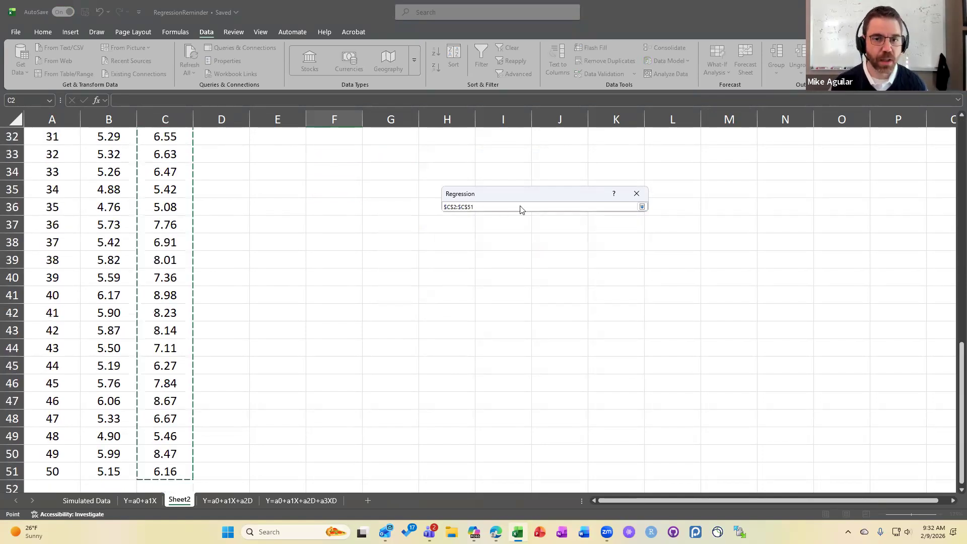
left_click(642, 207)
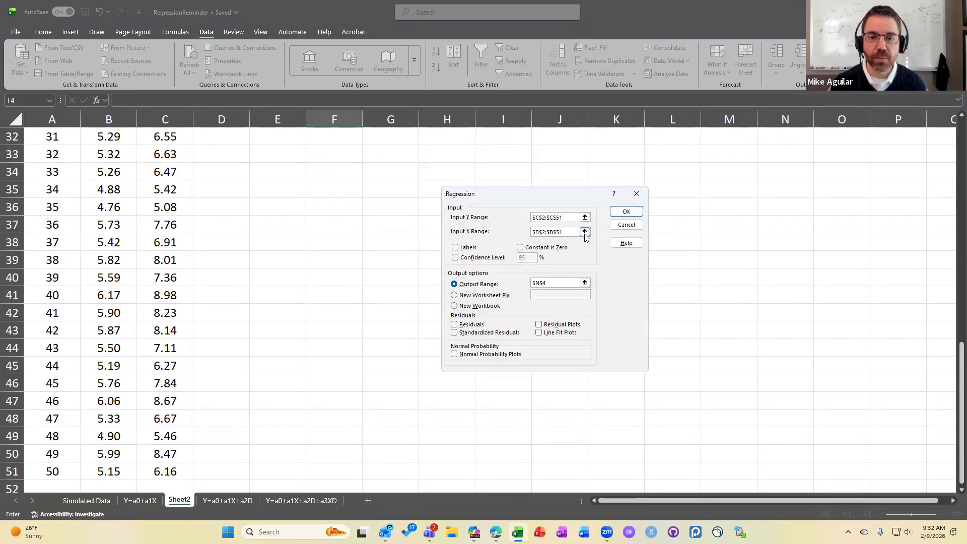
Step: Set the regression's X input range to B2:B51
left_click(585, 231)
left_click(114, 147)
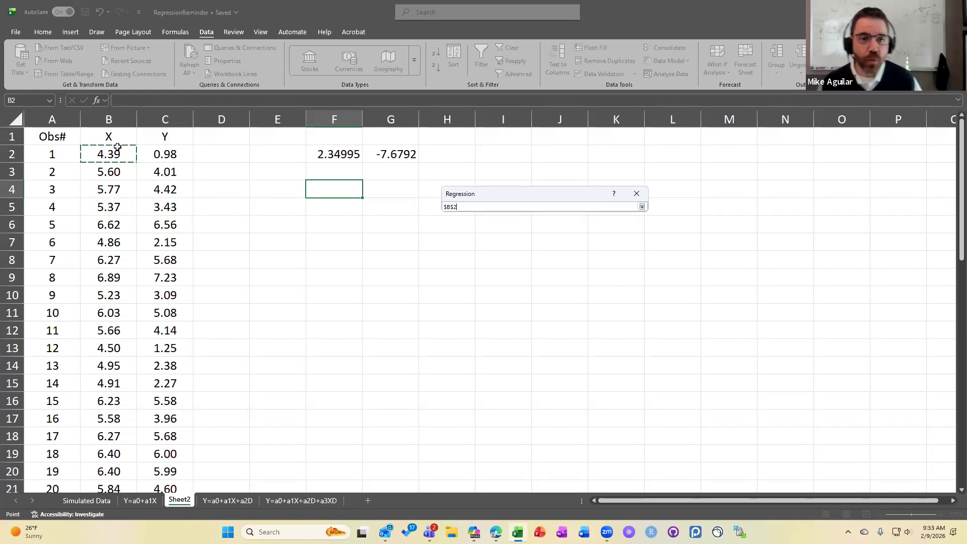
key("ctrl+shift+Down")
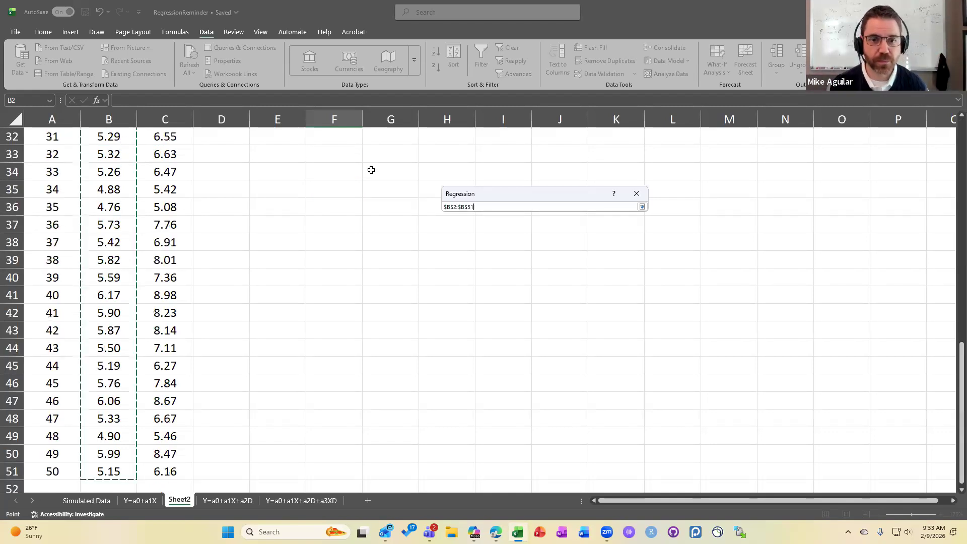
left_click(643, 206)
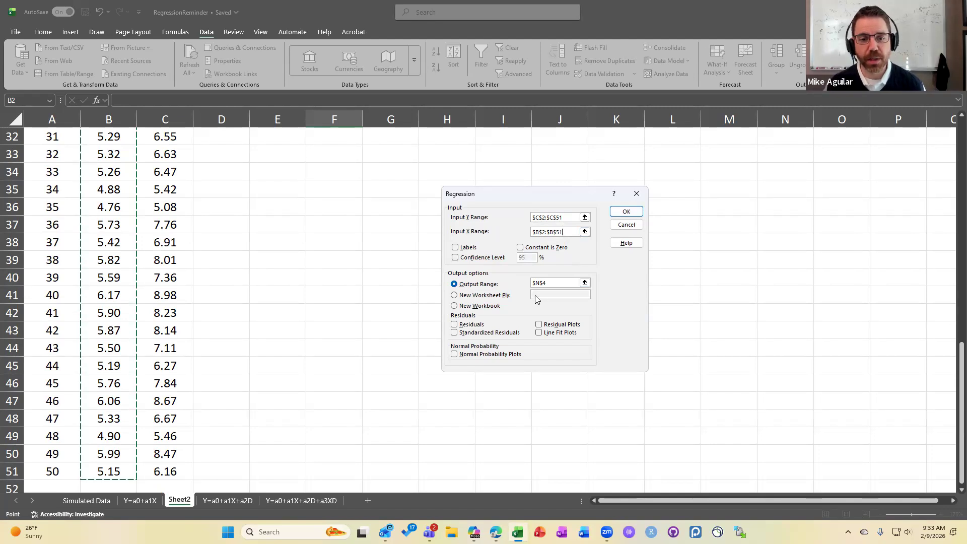
Step: Set the regression's output range to cell F4 and run the analysis
left_click(584, 283)
scroll(476, 290, "up", 1)
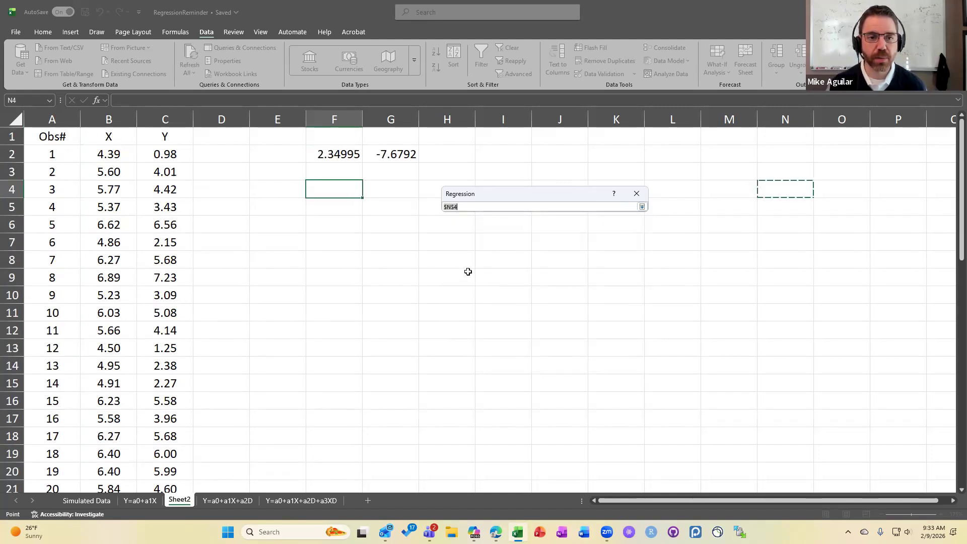
left_click(337, 192)
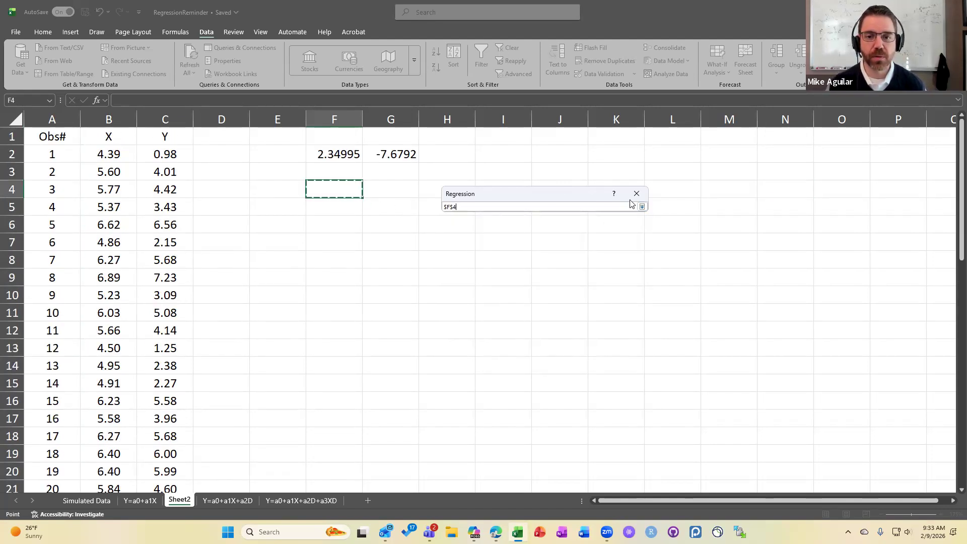
left_click(642, 207)
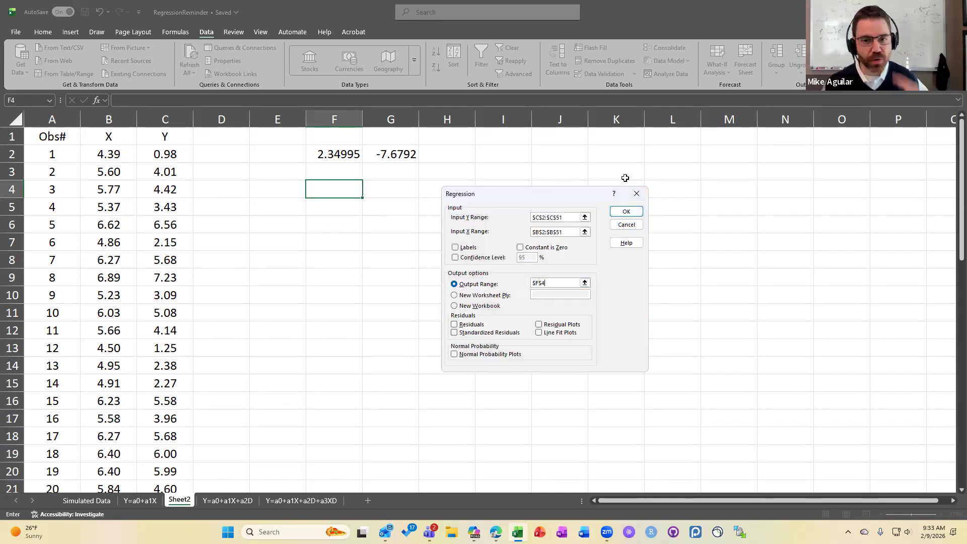
left_click(635, 210)
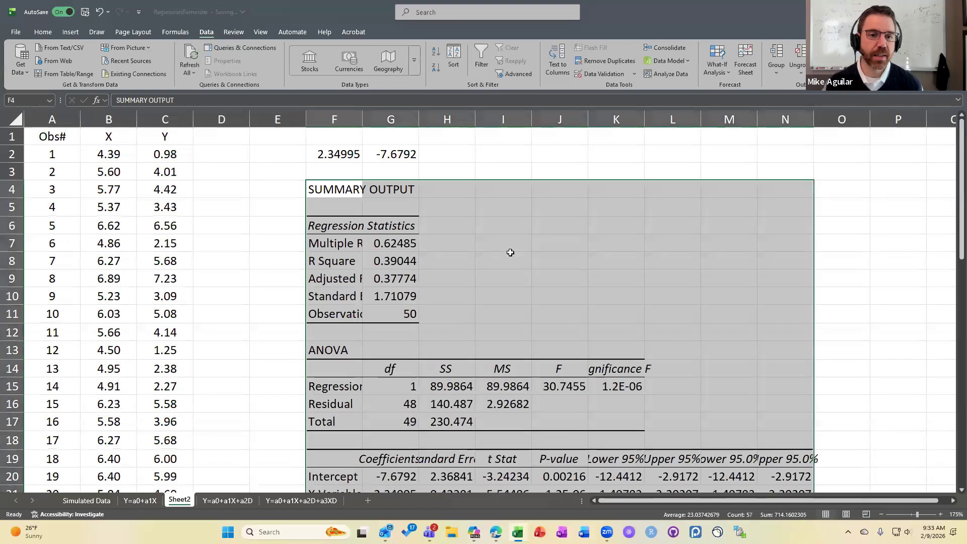
Step: Widen columns G and F to fit the labels and values of the regression output
scroll(510, 252, "down", 3)
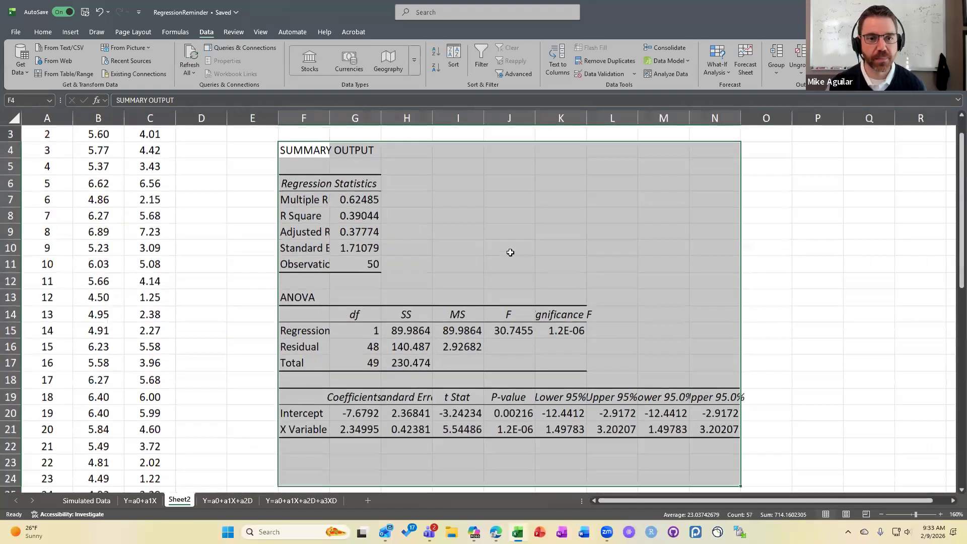
scroll(511, 252, "down", 1)
left_click(415, 248)
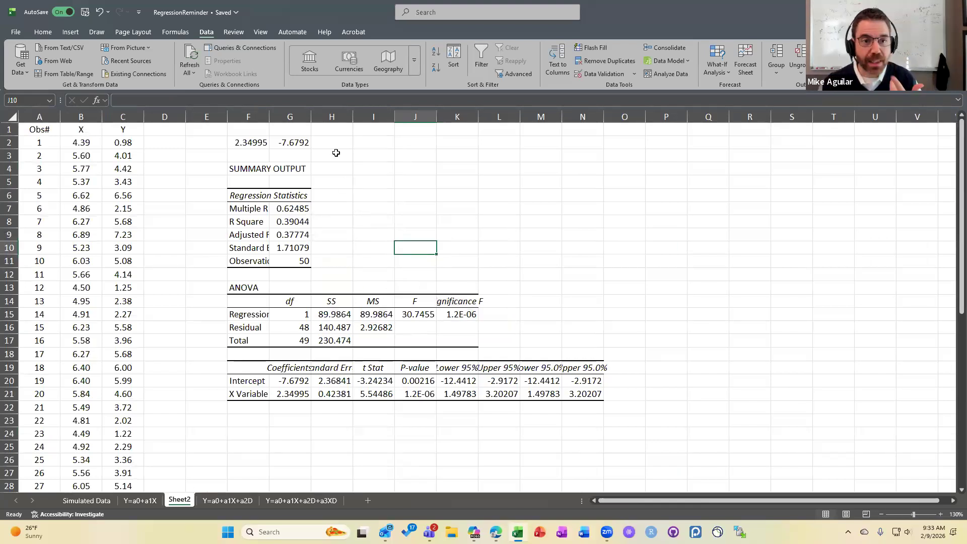
double_click(313, 115)
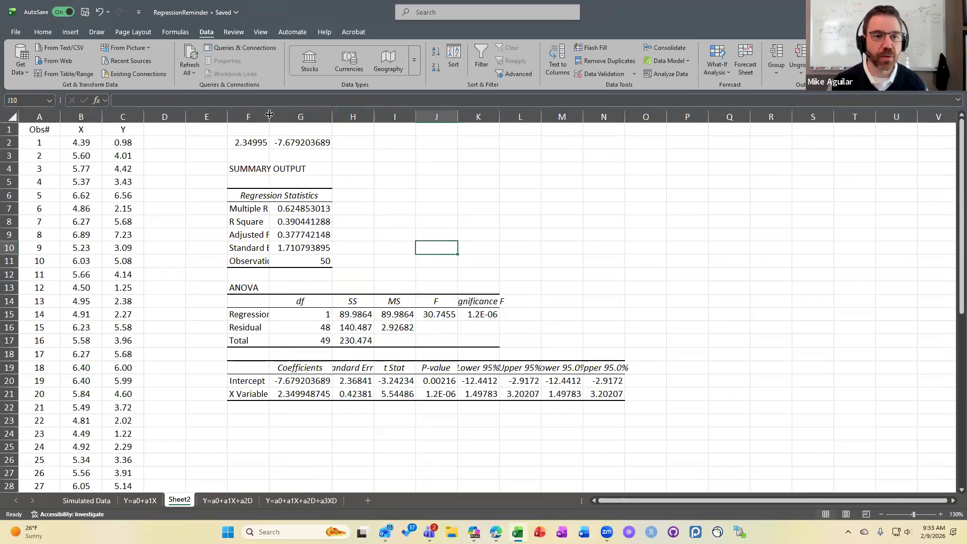
double_click(270, 116)
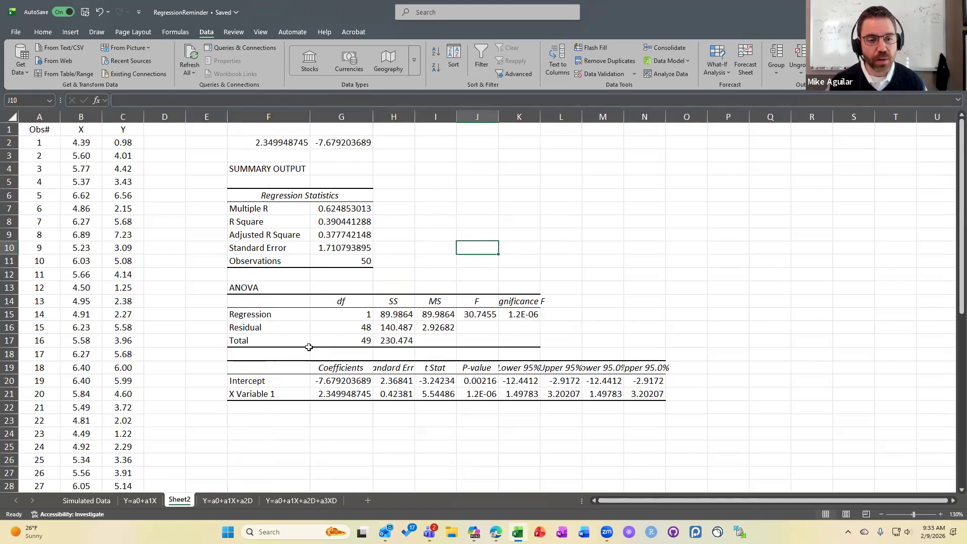
Step: Fill the matching intercept estimates in G20 and G2 with yellow
left_click(348, 371)
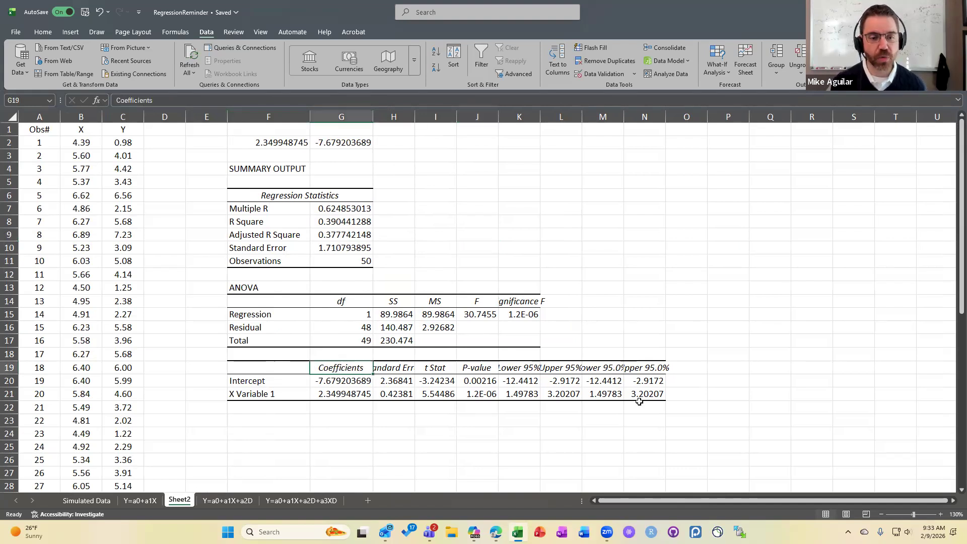
left_click_drag(328, 381, 343, 399)
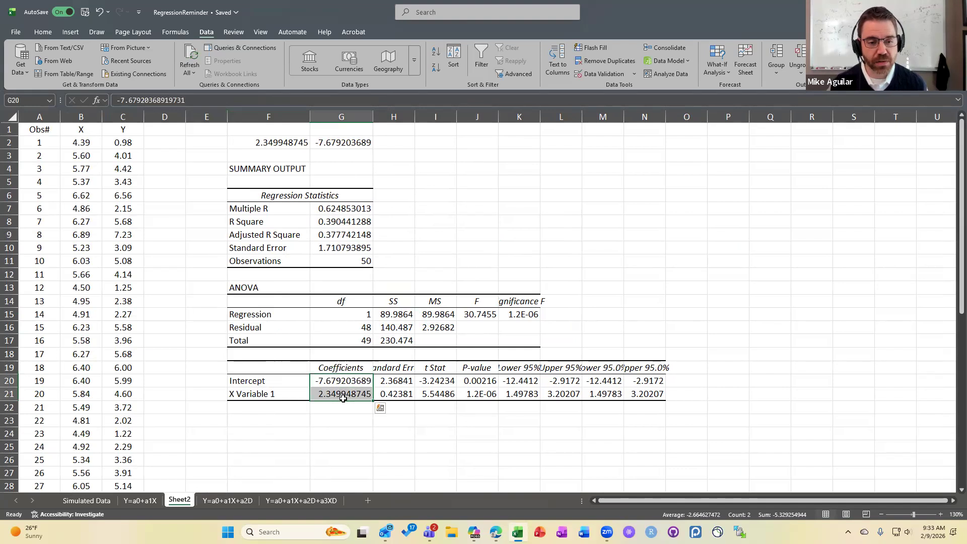
left_click(352, 381)
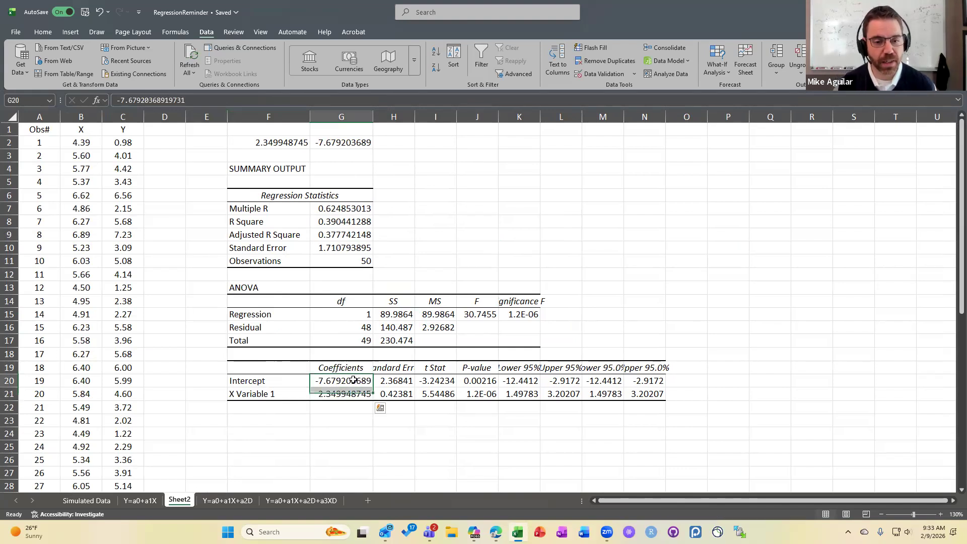
left_click(352, 144, "ctrl")
left_click(50, 33)
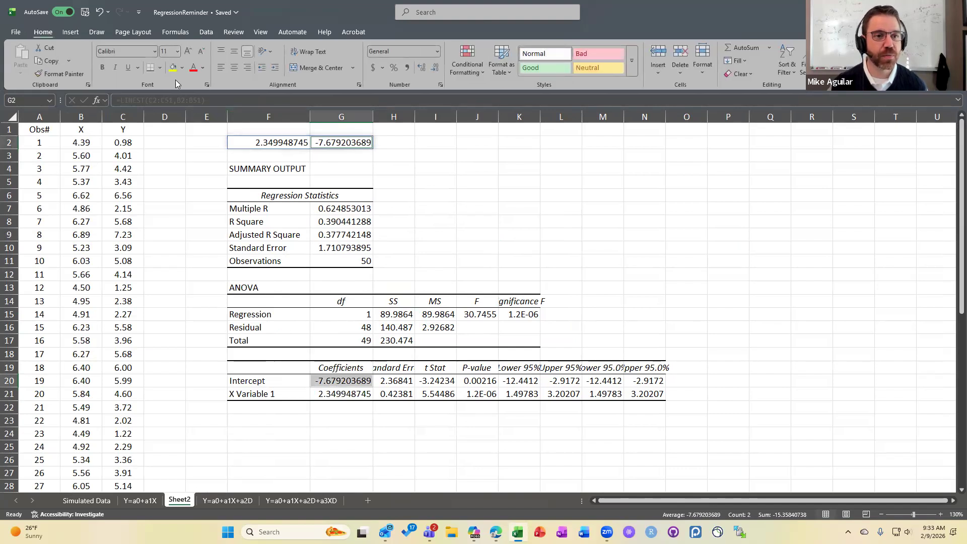
left_click(182, 68)
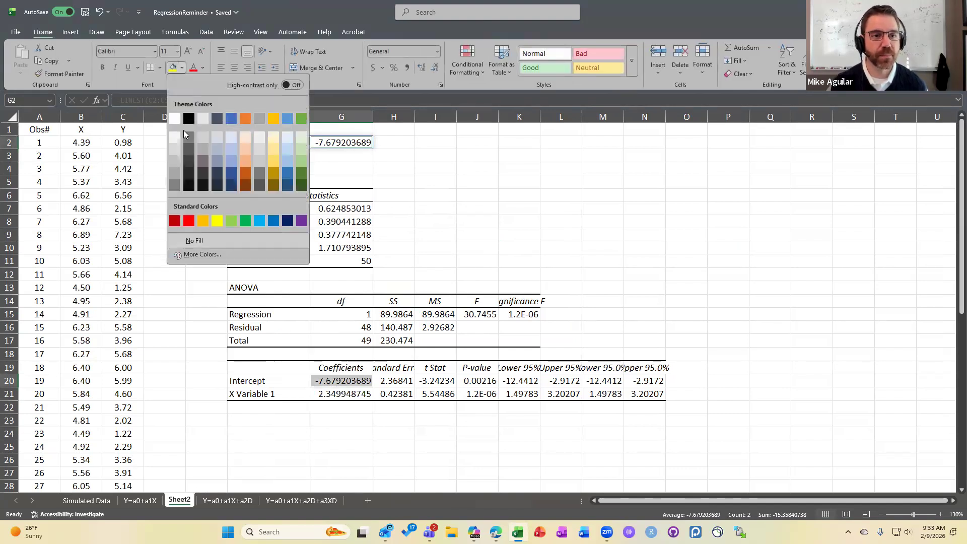
left_click(216, 221)
left_click(545, 244)
Step: Fill the matching slope estimates in F2 and G21 with red
left_click(279, 142)
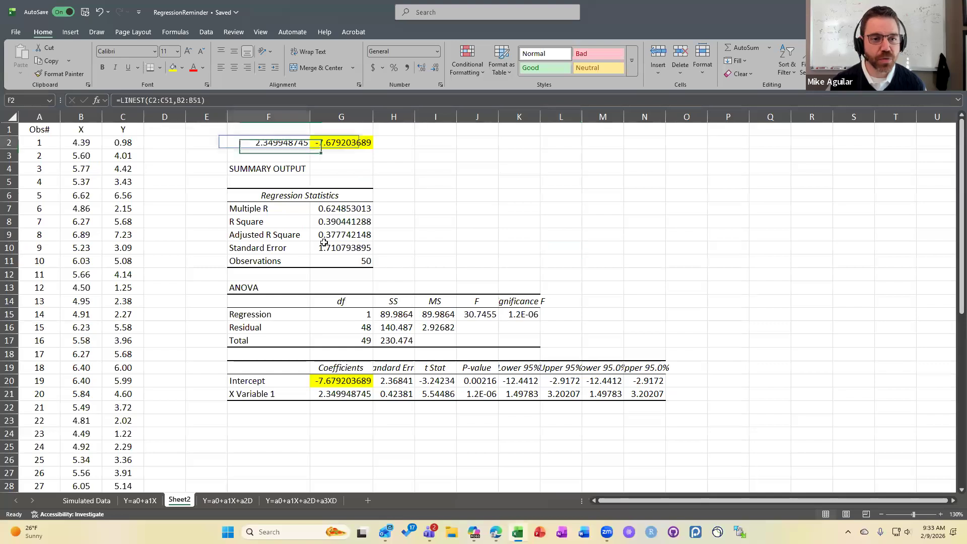
left_click(326, 390, "ctrl")
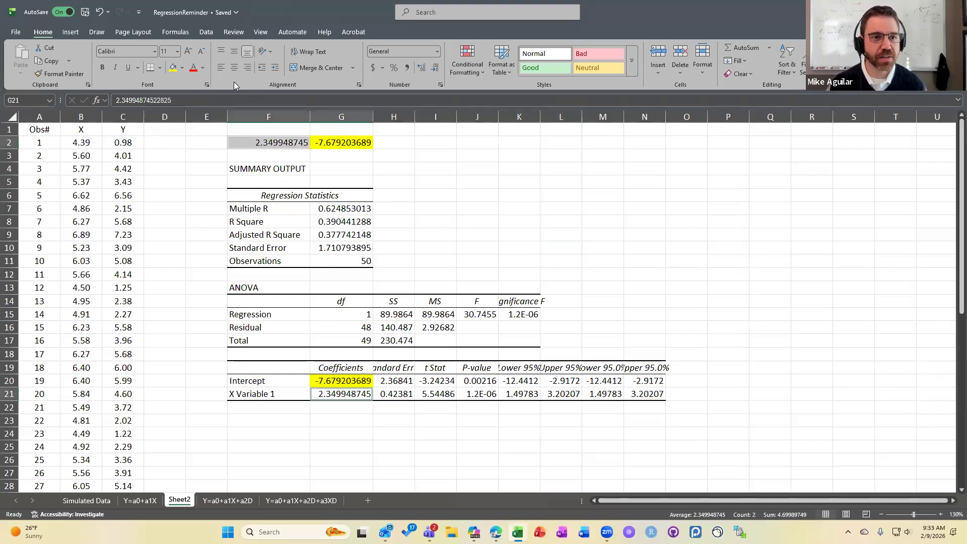
left_click(182, 68)
left_click(189, 220)
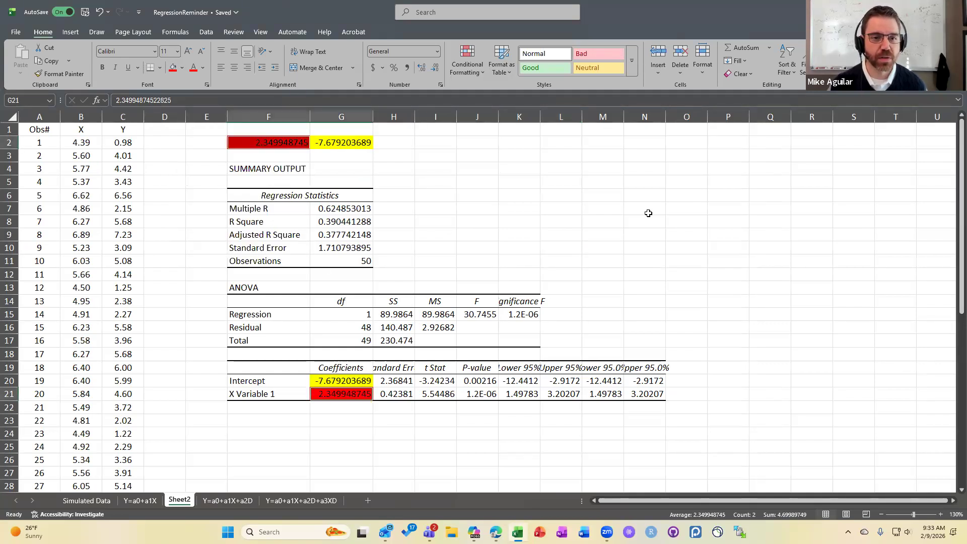
left_click(656, 212)
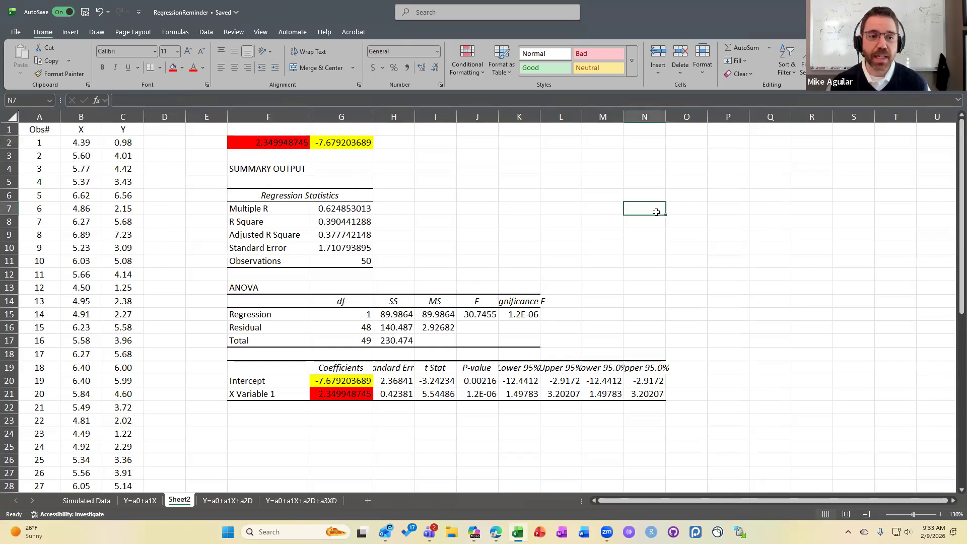
left_click(285, 143)
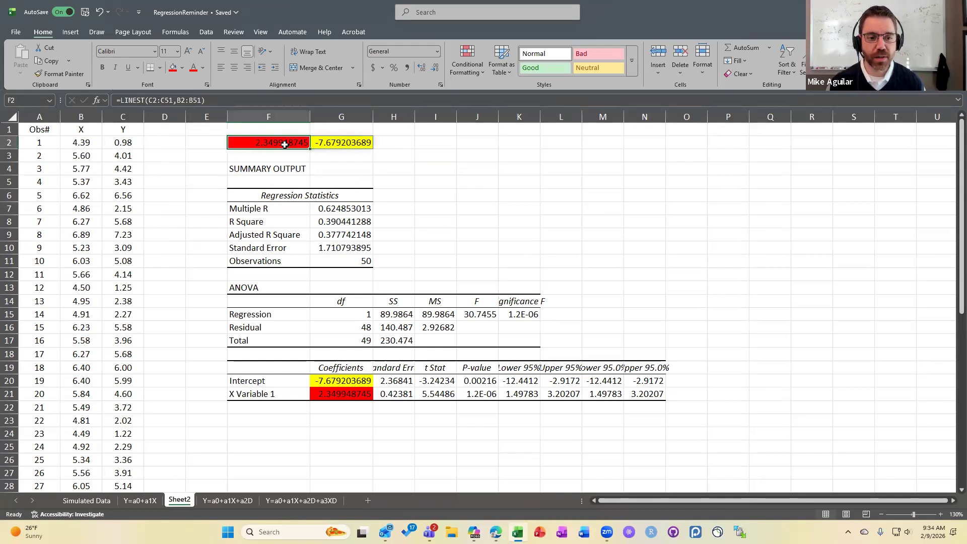
left_click(344, 394)
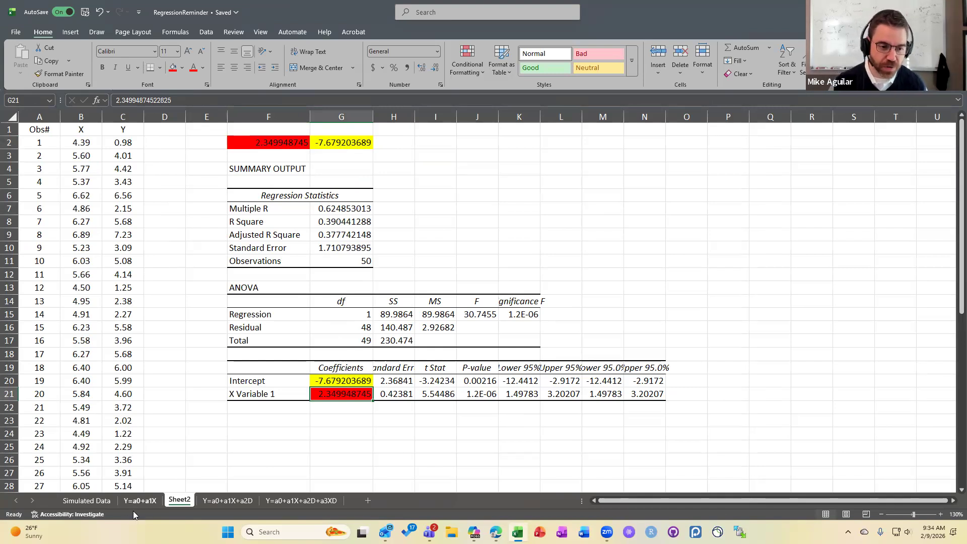
Step: Label the Intercept row a0 in E20 and the X Variable 1 row a1 in E21
left_click(204, 376)
type("a0")
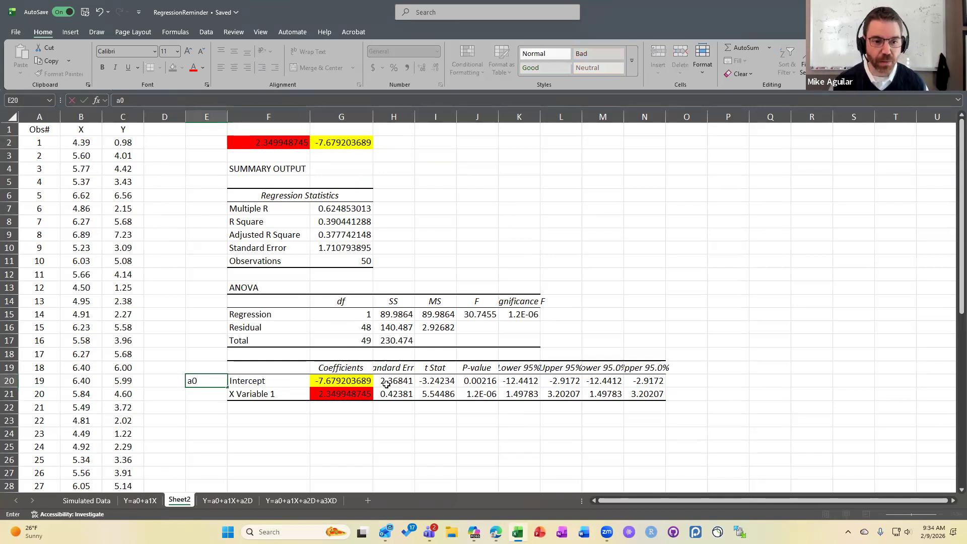
key("Return")
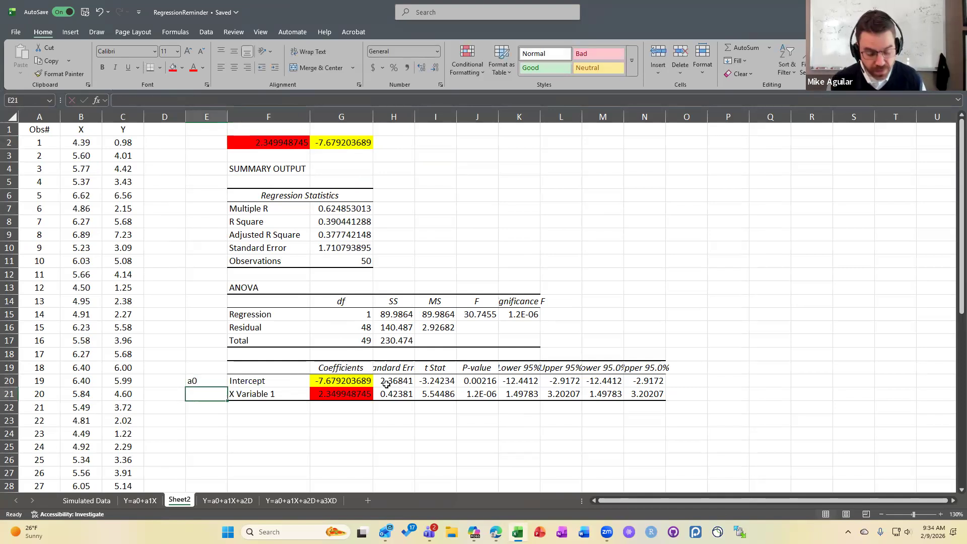
type("a1")
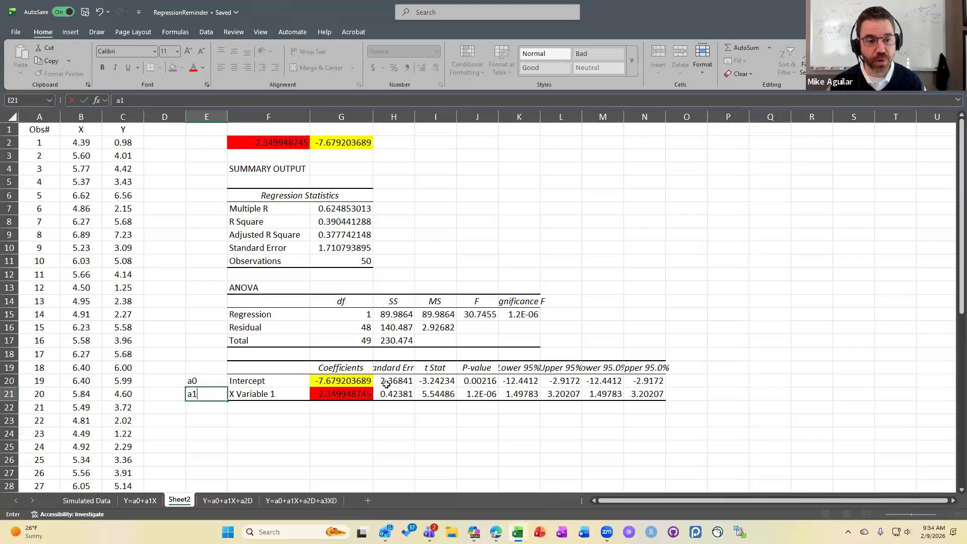
key("Return")
key("Up")
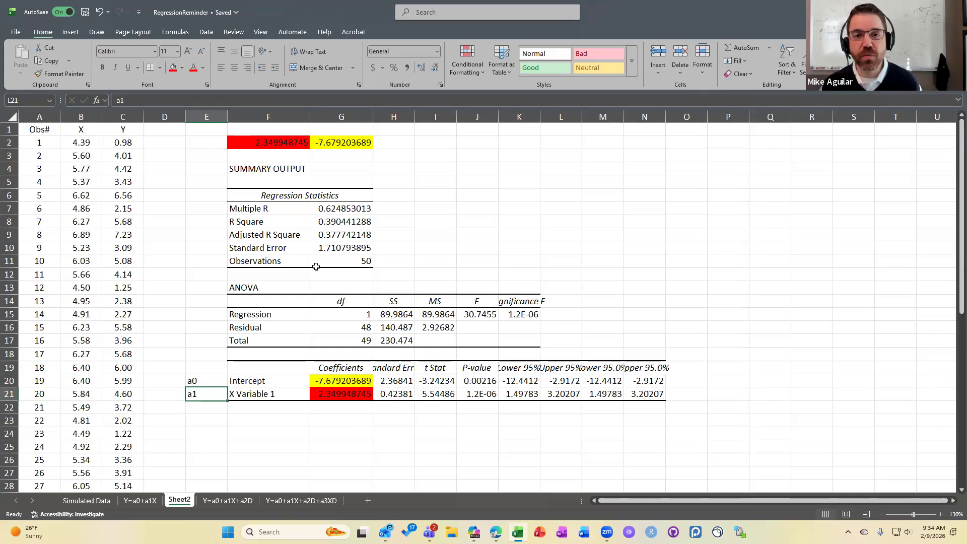
Step: Compare the LINEST results in row 2 with the ANOVA and coefficient tables of the regression output
left_click_drag(294, 145, 342, 144)
left_click_drag(287, 285, 664, 408)
left_click(507, 447)
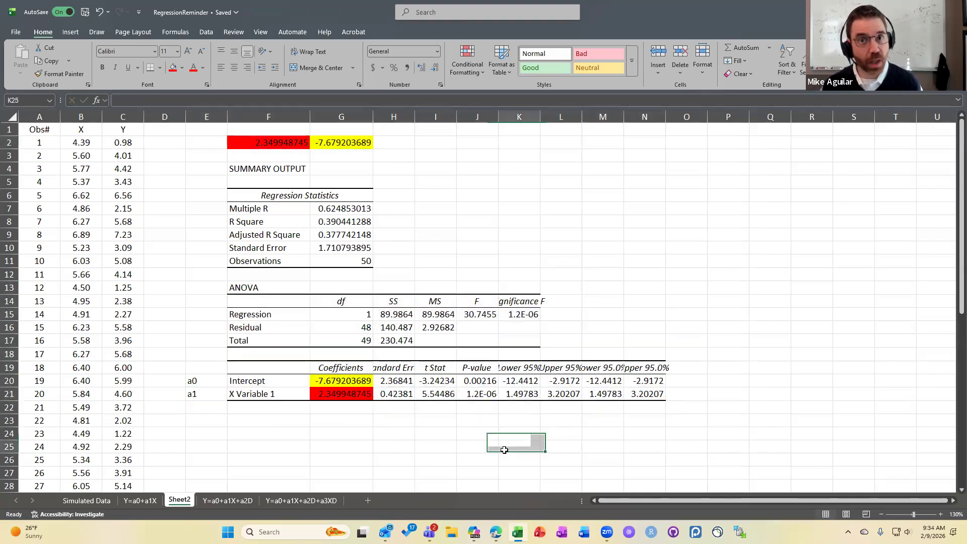